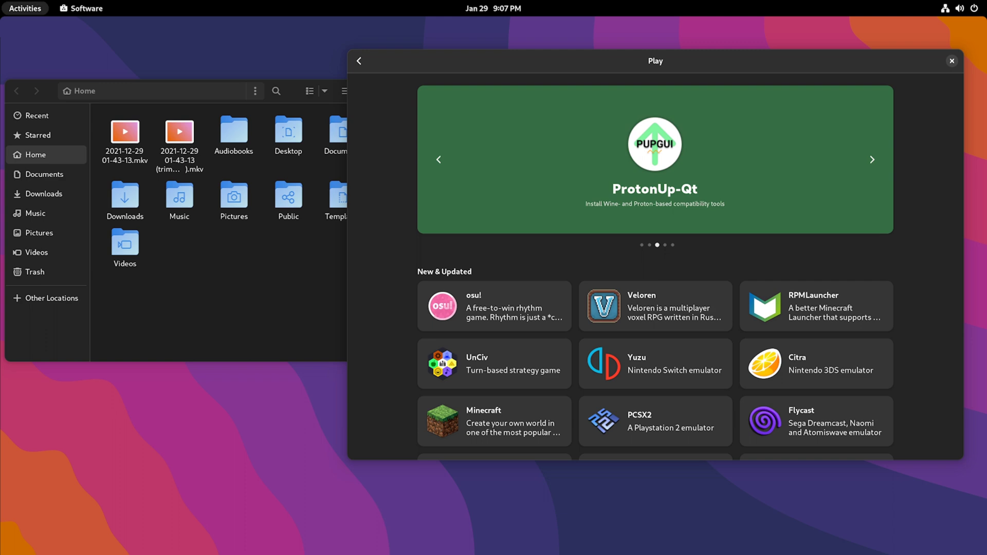
key("super")
mouse_move(257, 267)
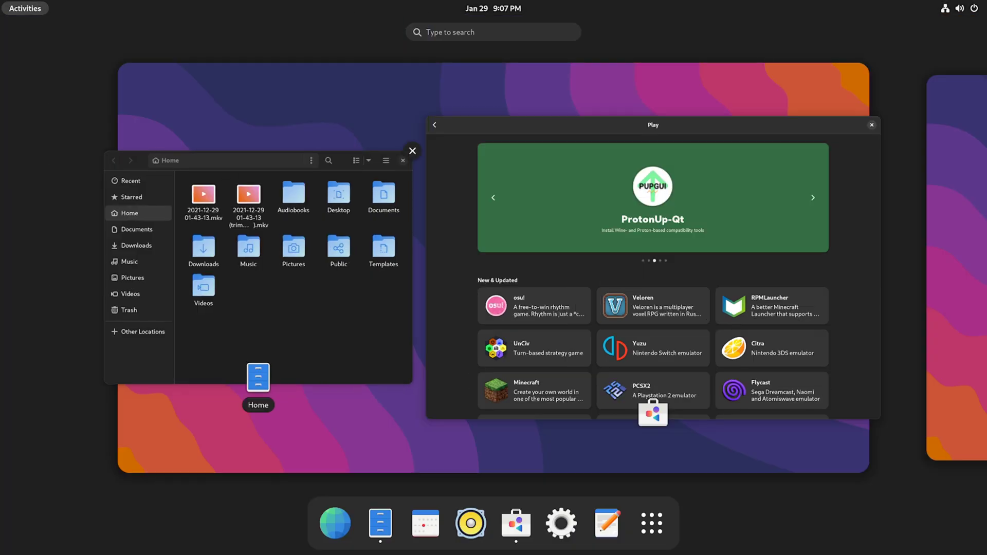
key("super")
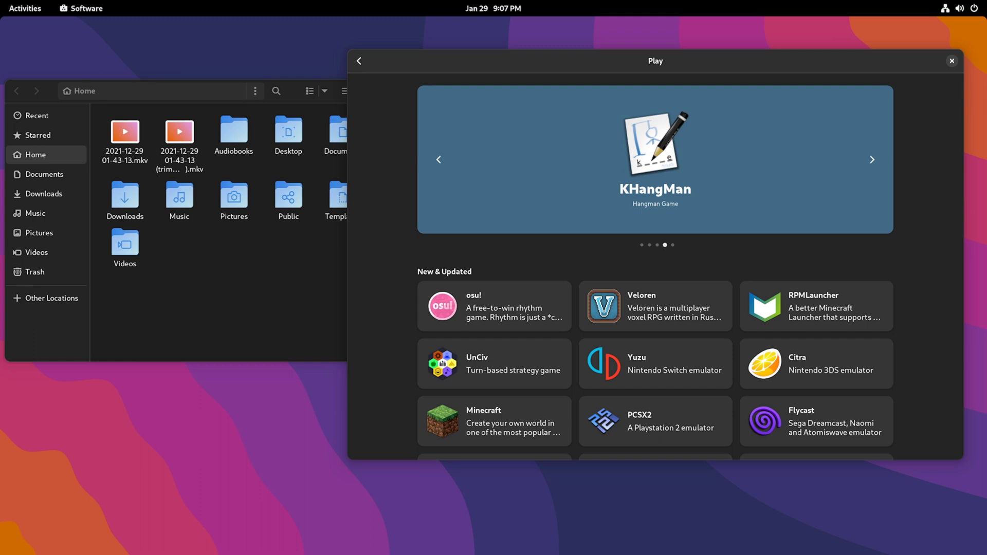
Step: Open the Citra emulator's page from the Play category and look through its details, download size and safety information
left_click(815, 363)
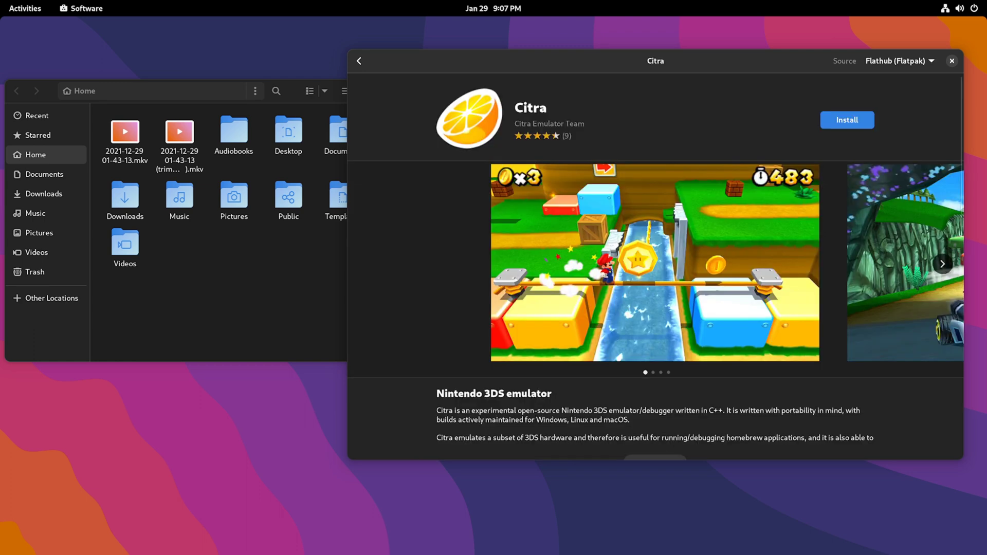
scroll(655, 257, "down", 3)
scroll(655, 257, "up", 3)
scroll(655, 257, "down", 10)
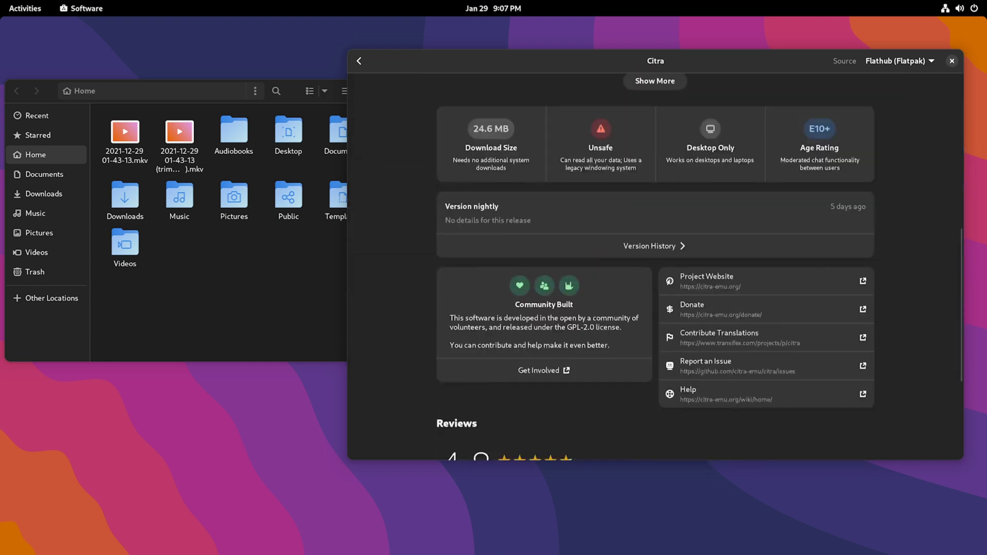
scroll(655, 257, "up", 10)
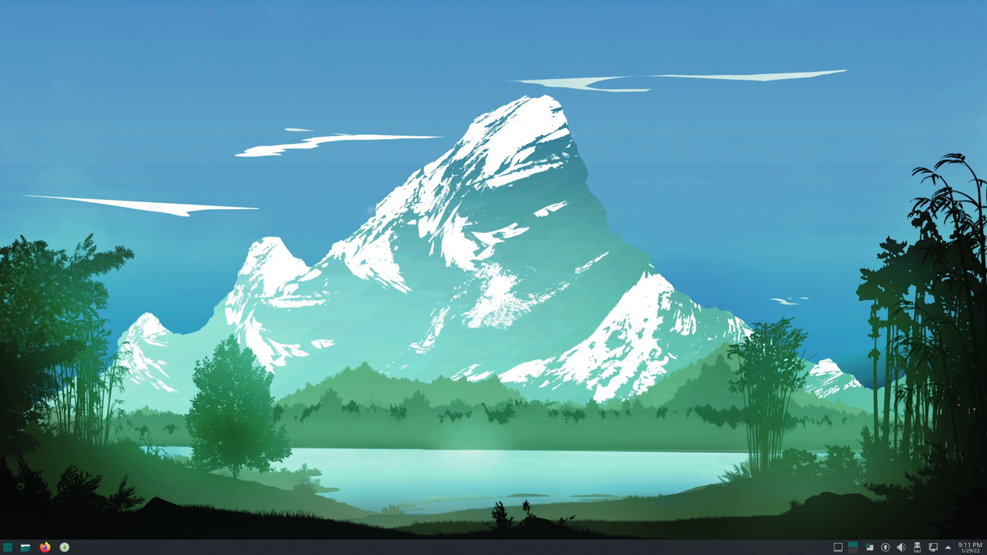
Step: Browse the application launcher's Utilities category and view the launcher's alternative widgets without switching
key("super")
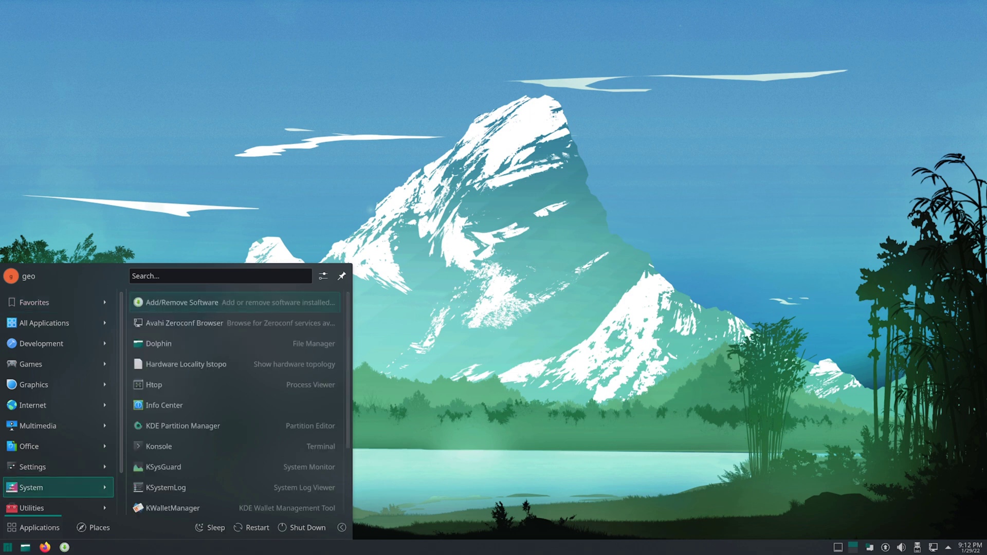
mouse_move(58, 505)
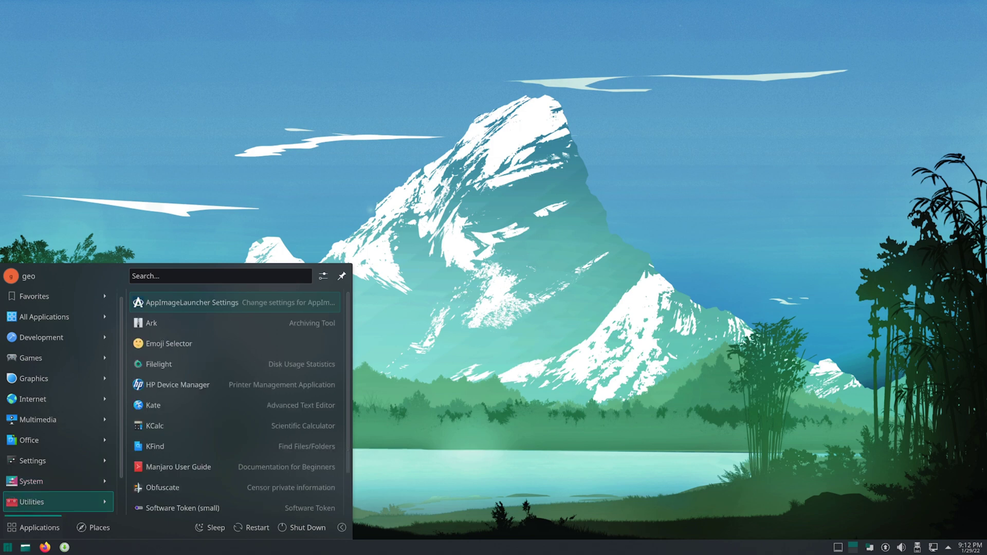
right_click(8, 548)
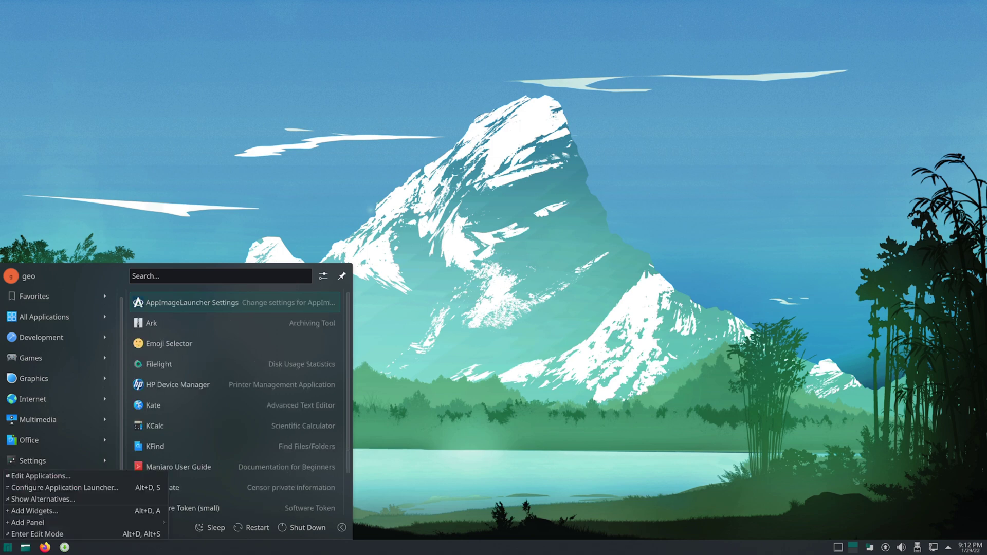
key("Return")
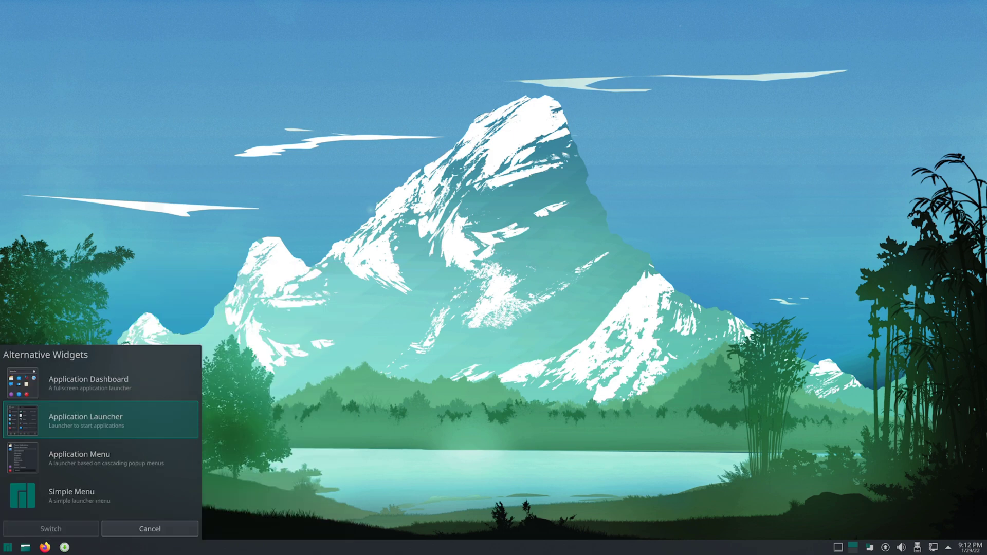
key("Escape")
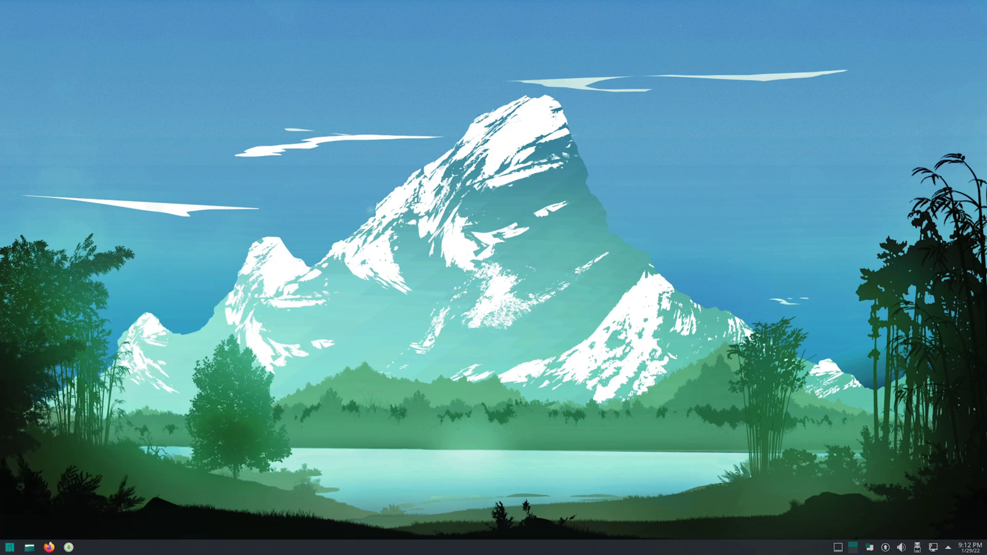
Step: Open the Categories list in the software manager's browse view
key("super")
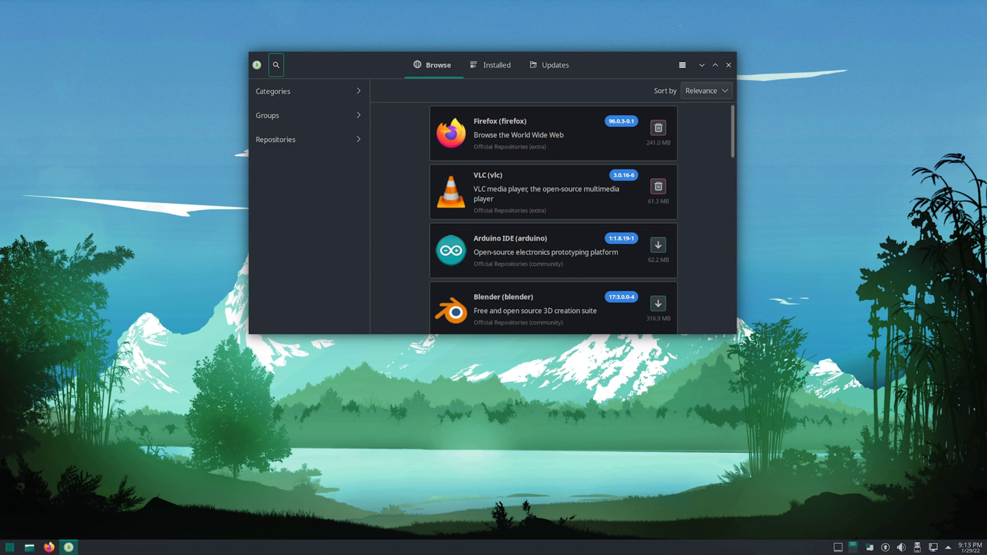
left_click(288, 91)
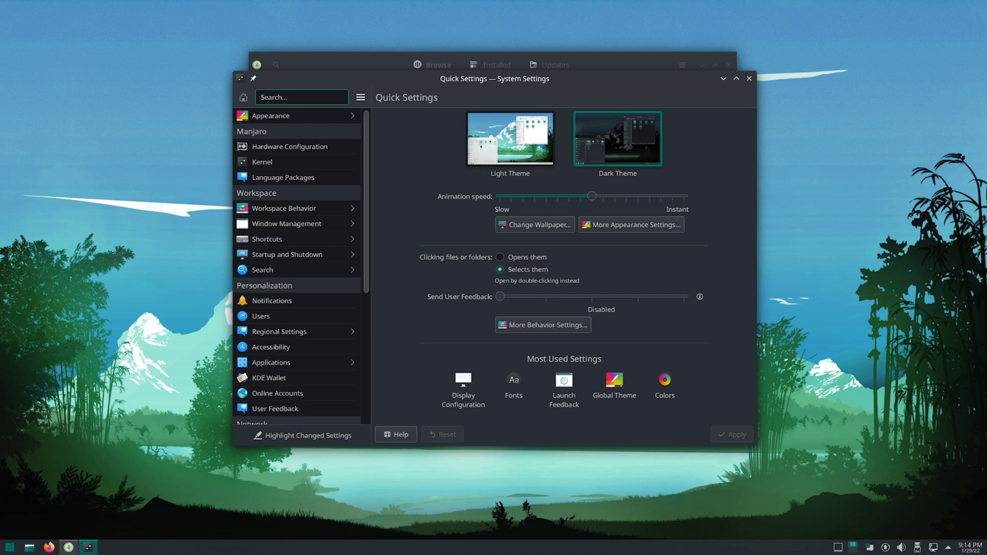
Step: Try the Light Theme in Quick Settings and return to the Dark Theme
left_click(510, 139)
left_click(617, 138)
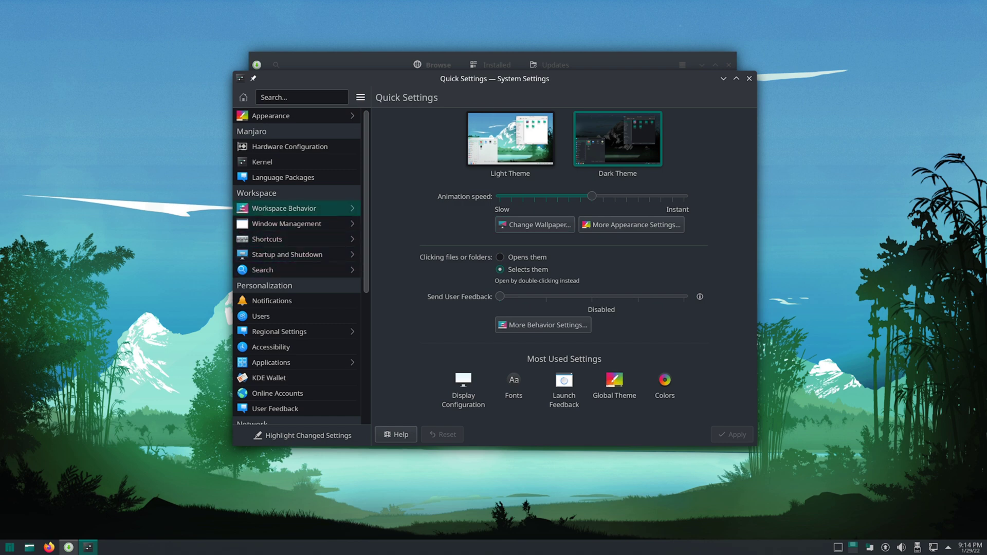
Step: Look through the settings categories and examine the General Behavior and Desktop Effects pages of Workspace Behavior
scroll(298, 208, "down", 5)
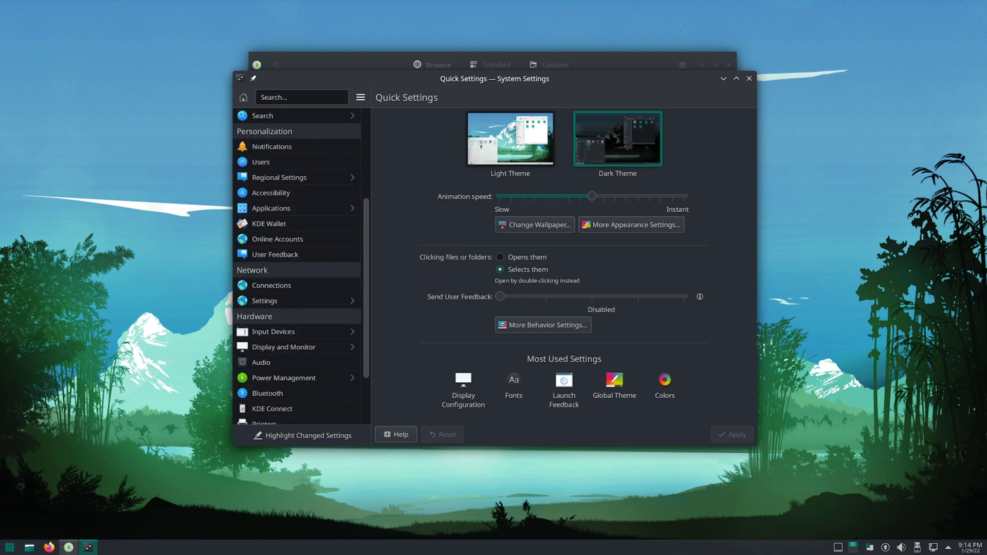
scroll(298, 208, "up", 5)
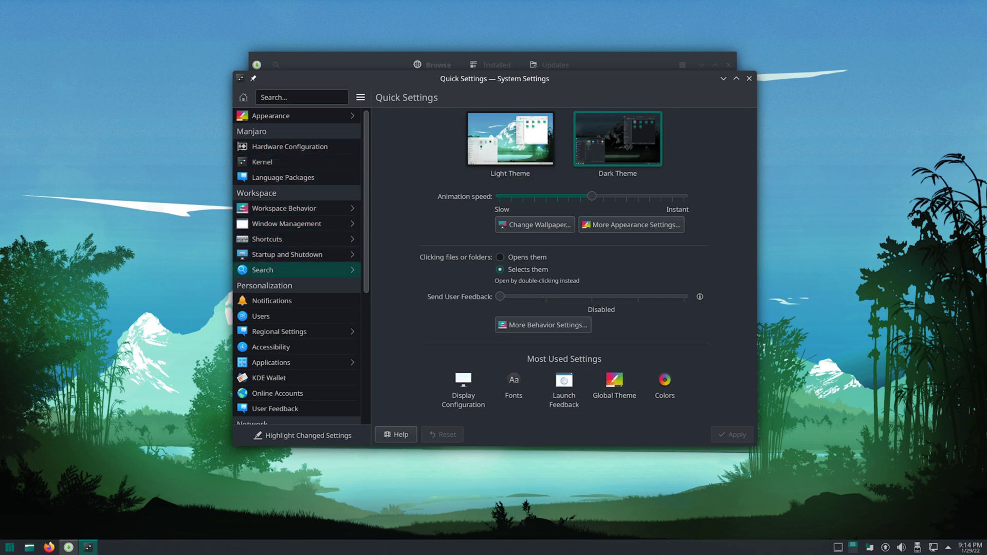
left_click(284, 208)
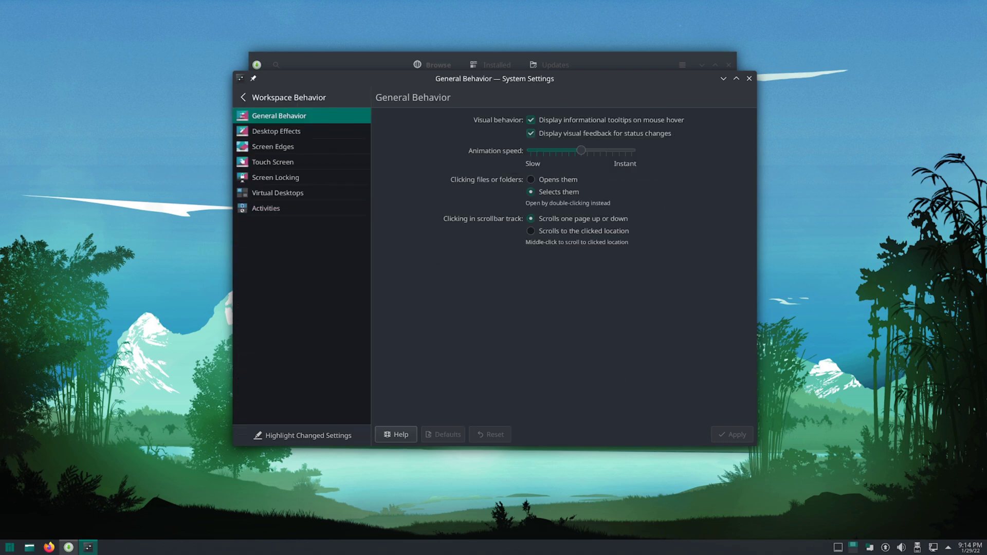
left_click(276, 131)
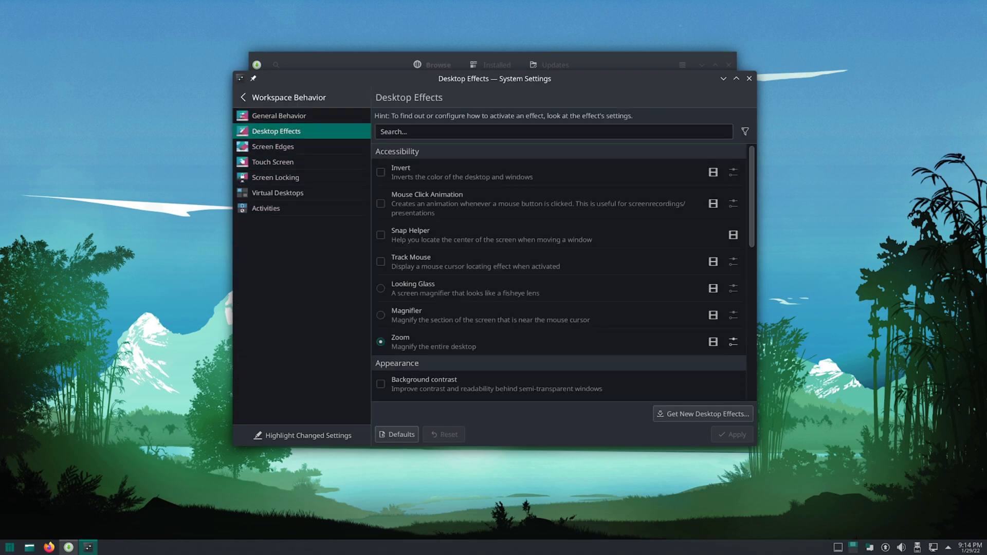
Step: Examine the Appearance options for Global Theme, Icons, Plasma Style and Application Style
left_click(243, 97)
left_click(272, 117)
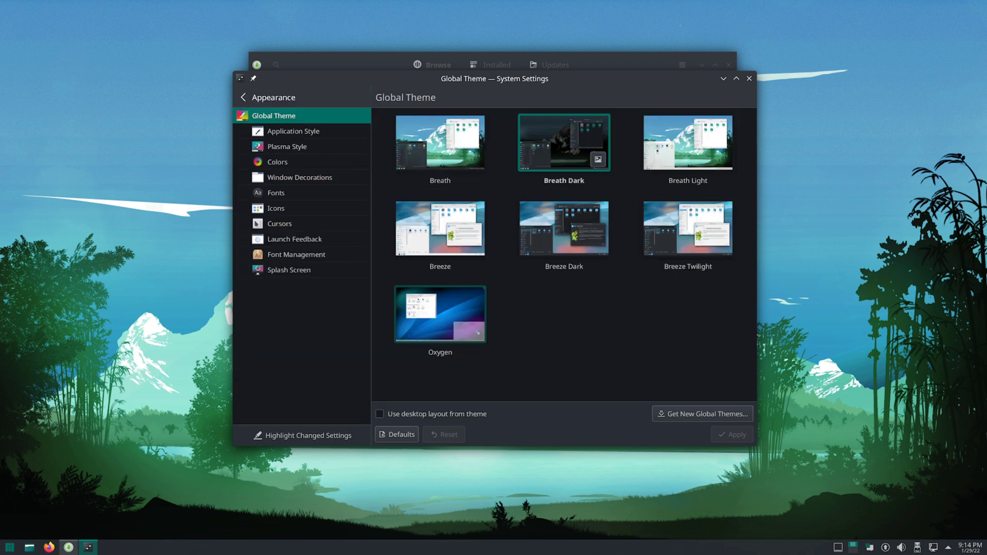
left_click(275, 208)
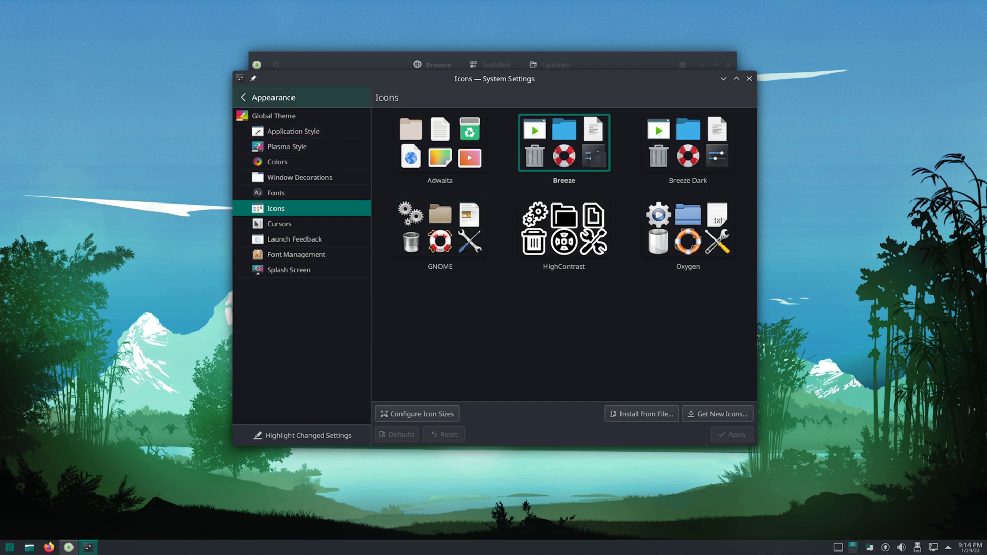
left_click(287, 147)
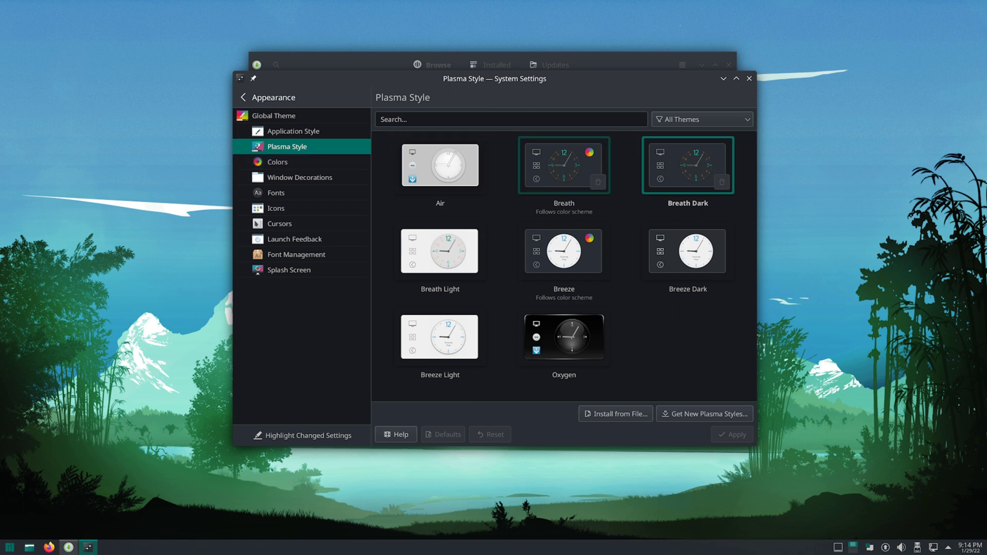
left_click(293, 131)
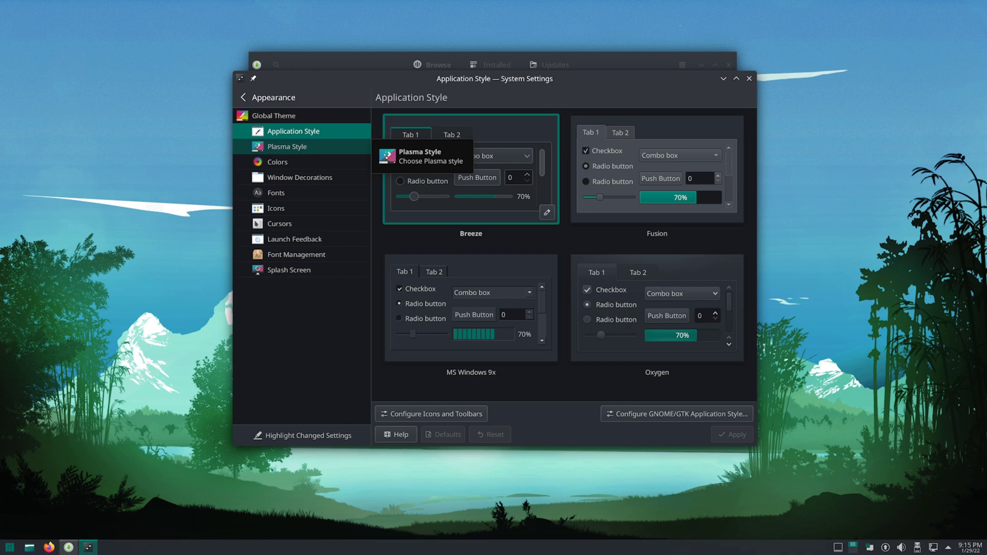
Step: Open the online catalogue of new Global Themes and browse the themes offered for download
left_click(273, 115)
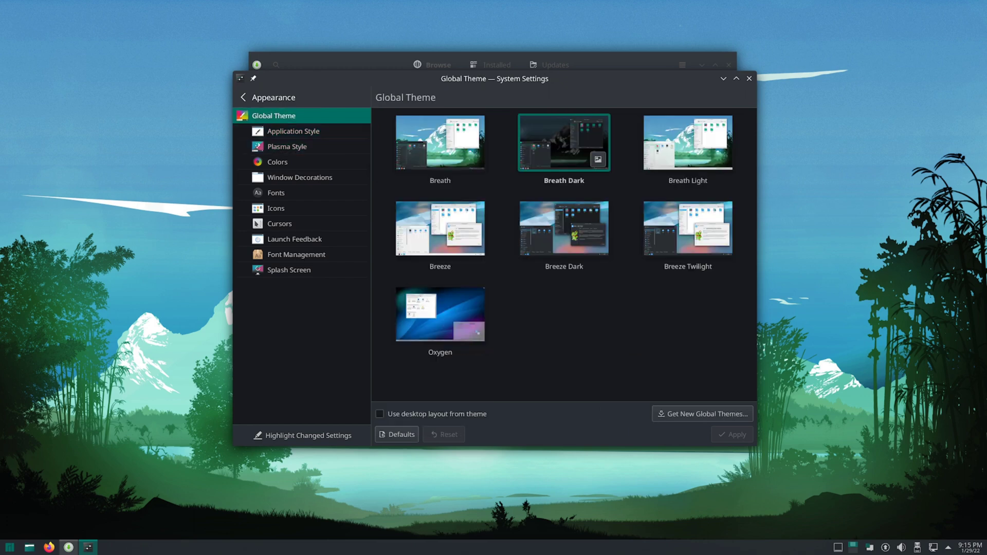
left_click(703, 414)
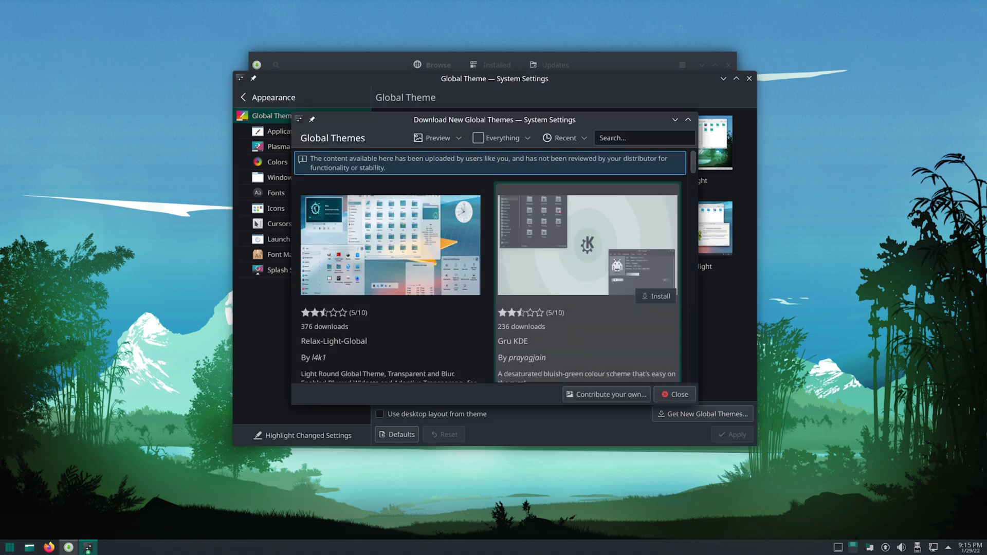
scroll(390, 257, "down", 5)
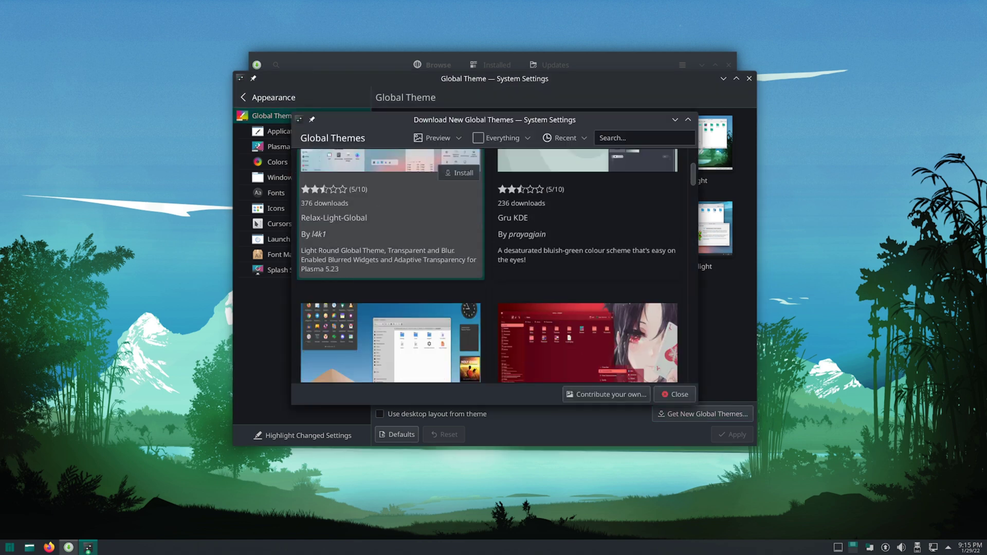
scroll(390, 257, "up", 5)
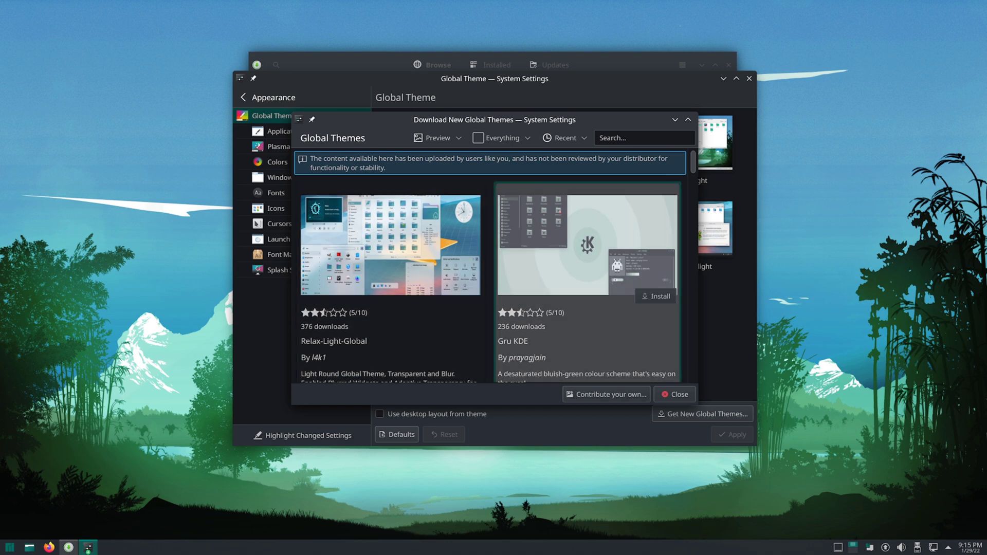
scroll(489, 265, "down", 3)
scroll(489, 266, "up", 3)
scroll(491, 283, "down", 3)
scroll(491, 283, "up", 3)
scroll(585, 257, "down", 10)
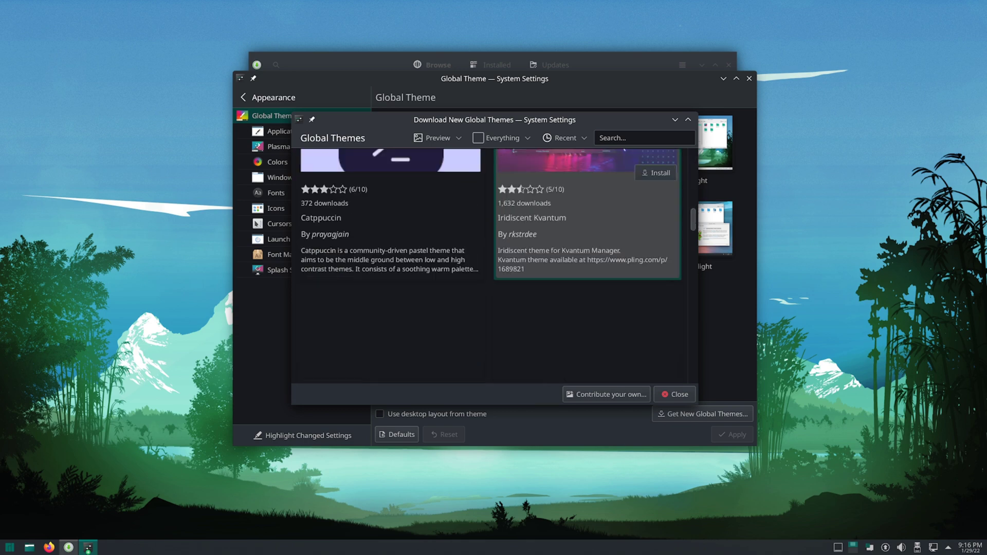
scroll(498, 265, "up", 3)
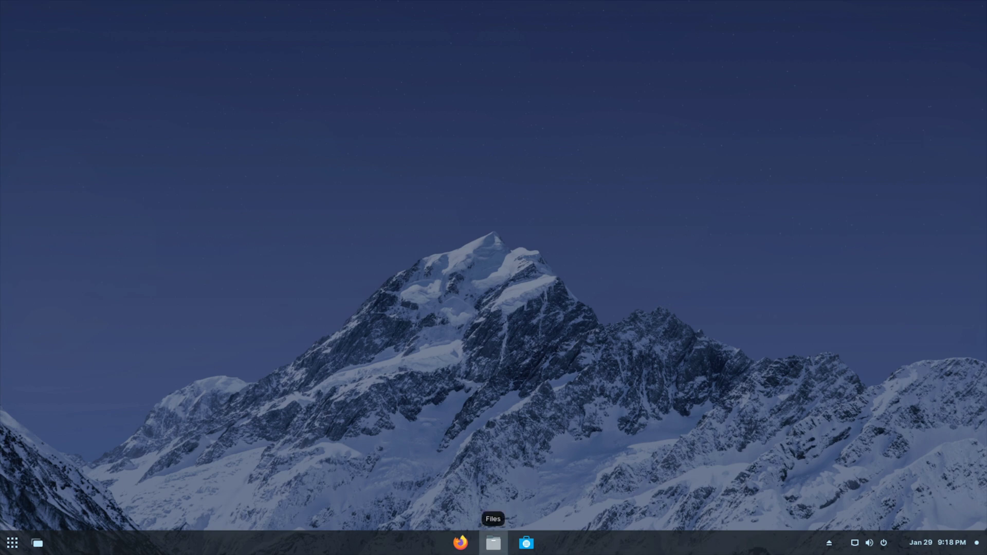
Step: Open the Files file manager in Zorin OS
left_click(494, 542)
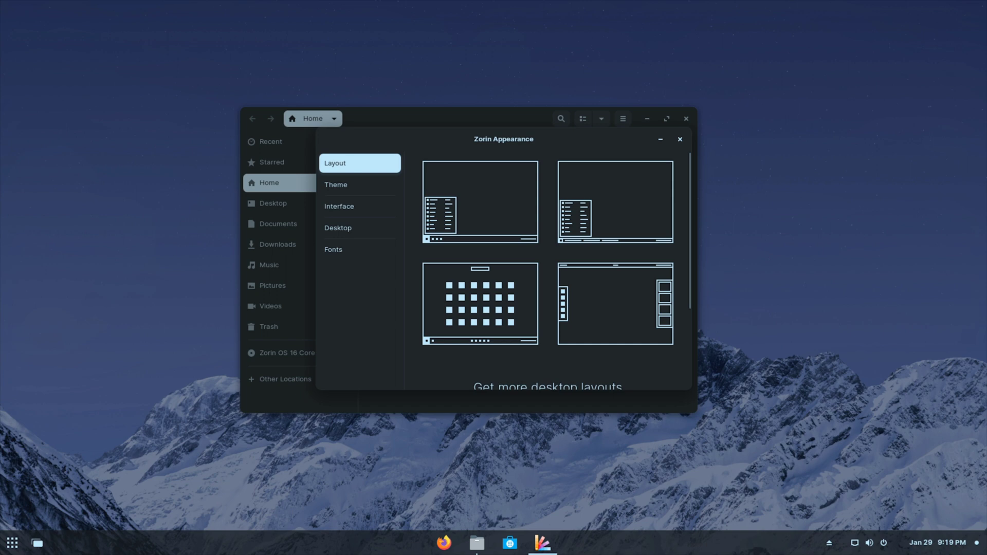
Step: Try three Zorin desktop layouts in turn: the labelled window-list taskbar, the full-screen app grid, and the top bar with a side dock
left_click(615, 202)
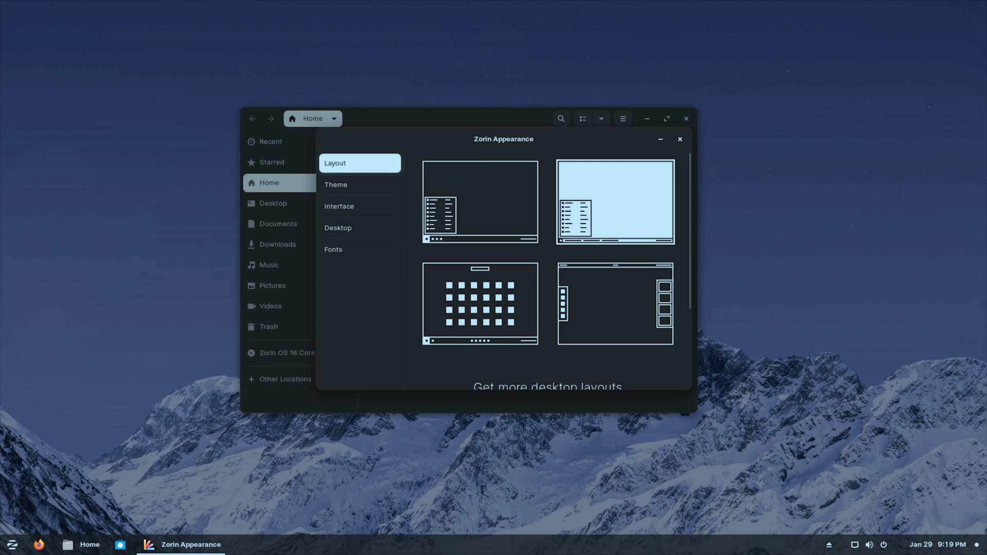
scroll(547, 270, "down", 1)
left_click(480, 272)
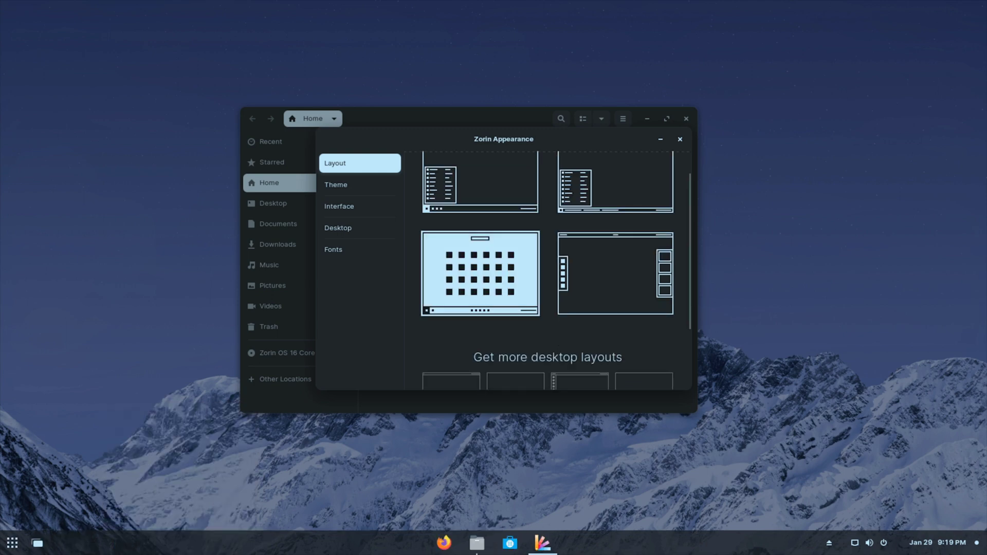
scroll(547, 270, "up", 1)
scroll(547, 270, "down", 1)
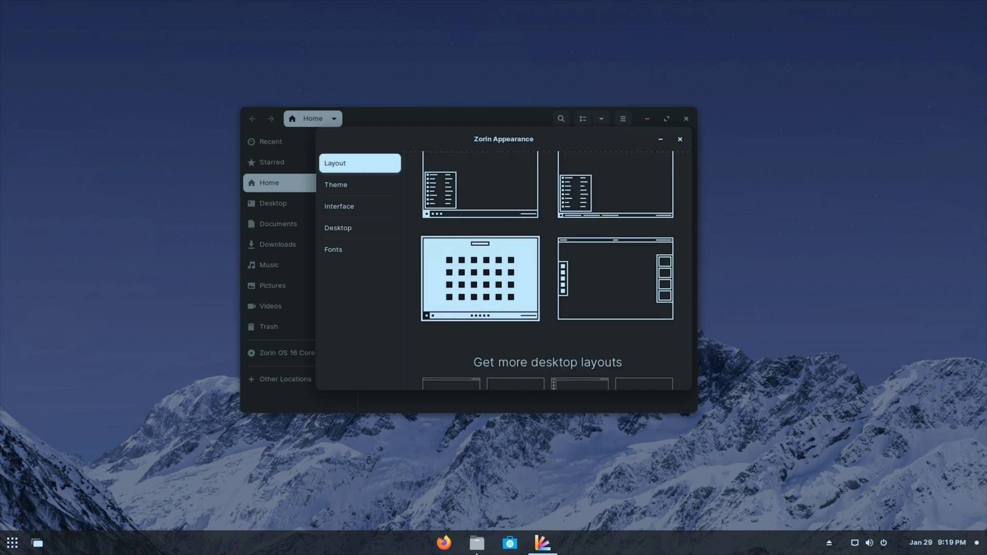
scroll(547, 267, "down", 1)
scroll(547, 267, "up", 1)
left_click(615, 279)
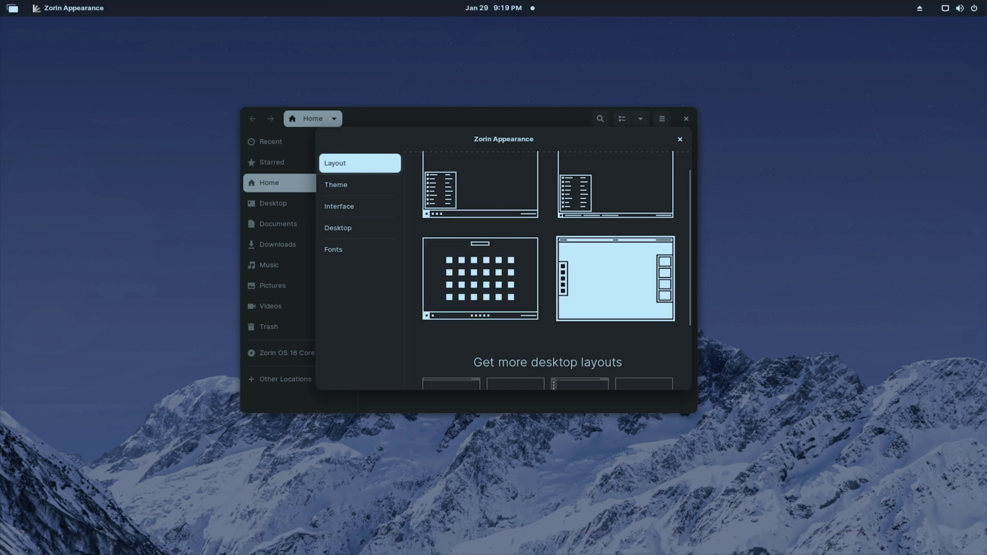
Step: Apply the desktop layout with a start menu and icon-only taskbar, and view its start menu
scroll(547, 269, "up", 1)
left_click(480, 202)
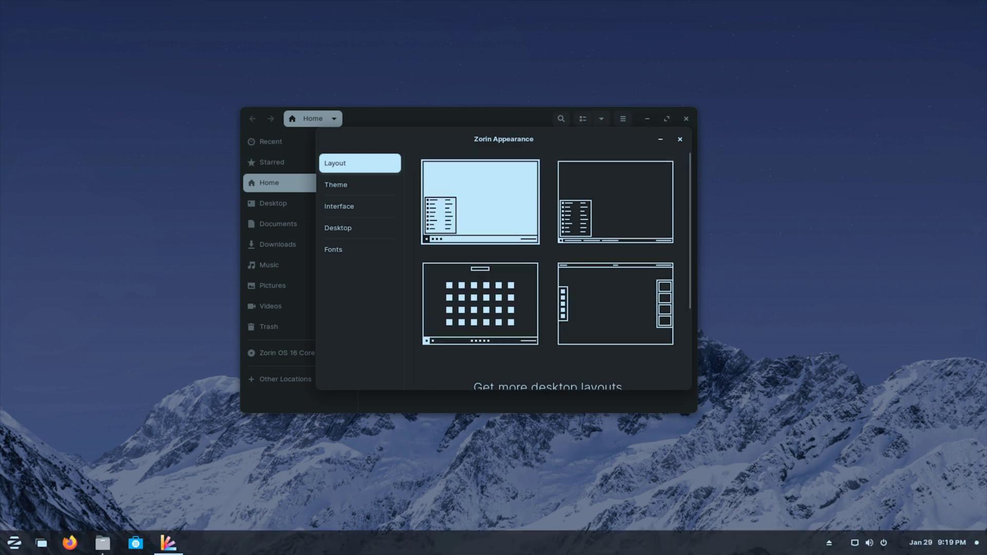
key("super")
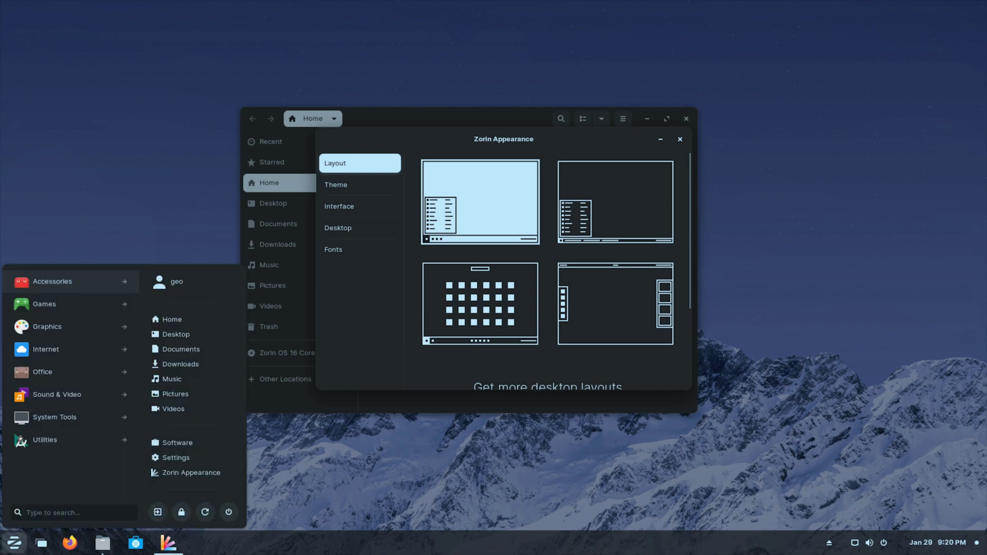
key("super")
scroll(547, 270, "down", 3)
scroll(547, 269, "up", 3)
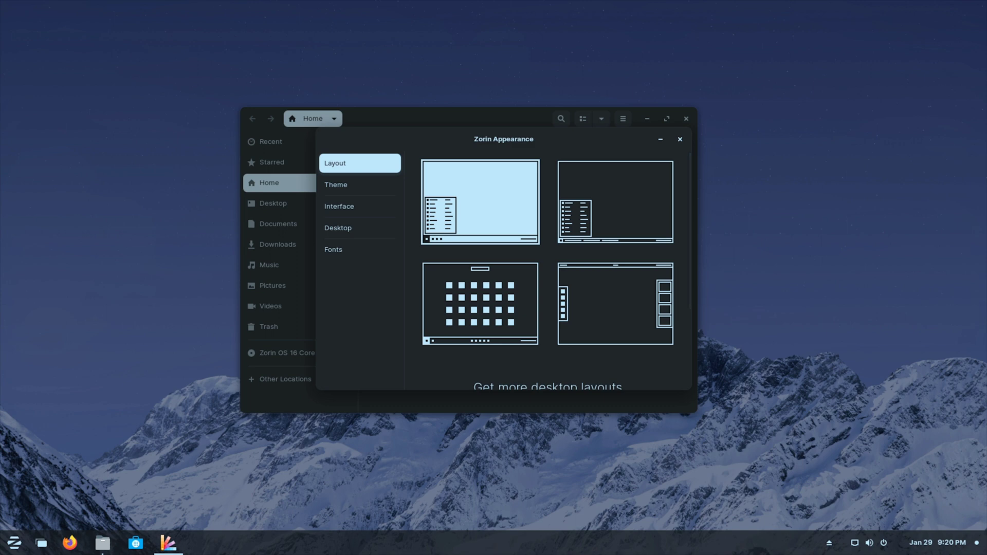
Step: Try the white background and the green and grey accent colors in the Theme settings, ending on the dark background with the blue accent
left_click_drag(503, 139, 492, 143)
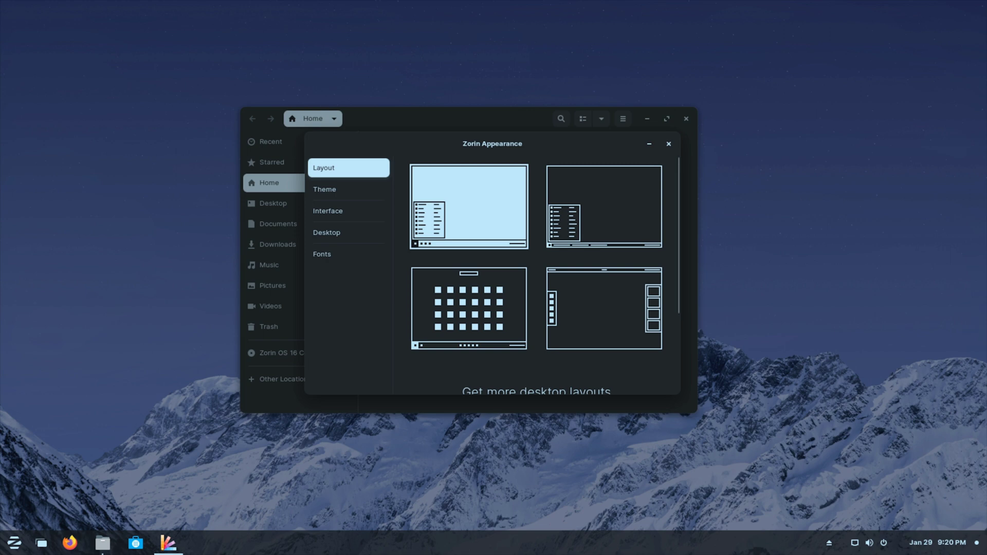
left_click(348, 190)
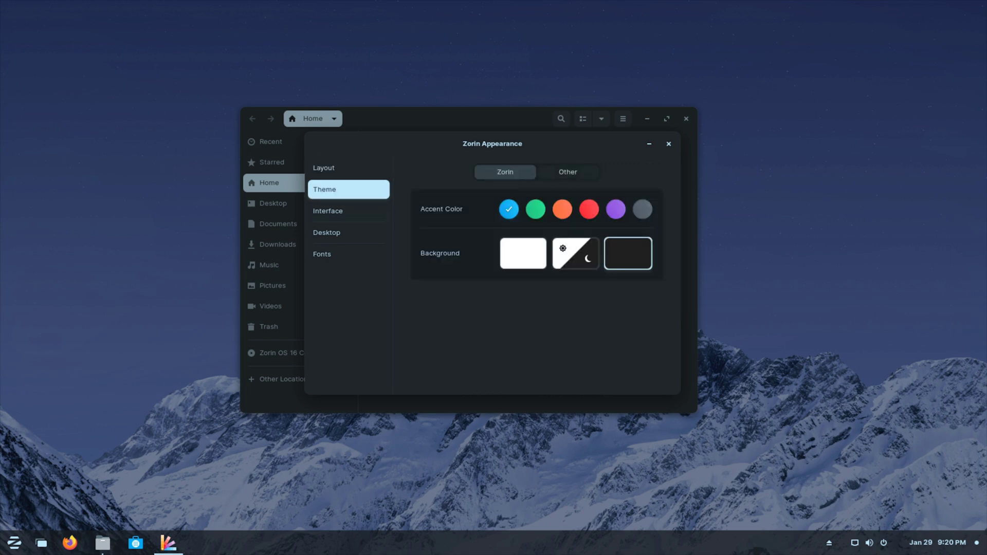
left_click(523, 253)
left_click(628, 253)
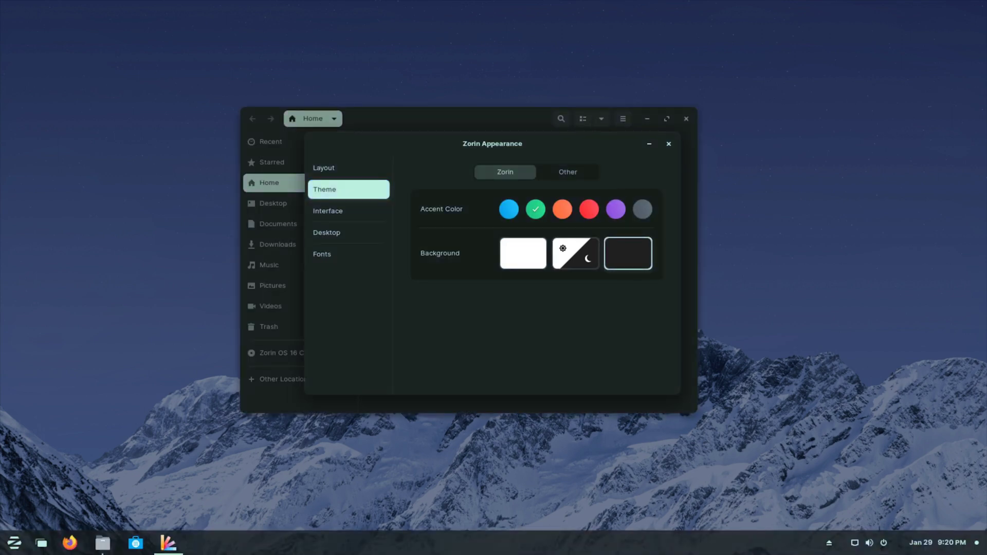
left_click(508, 209)
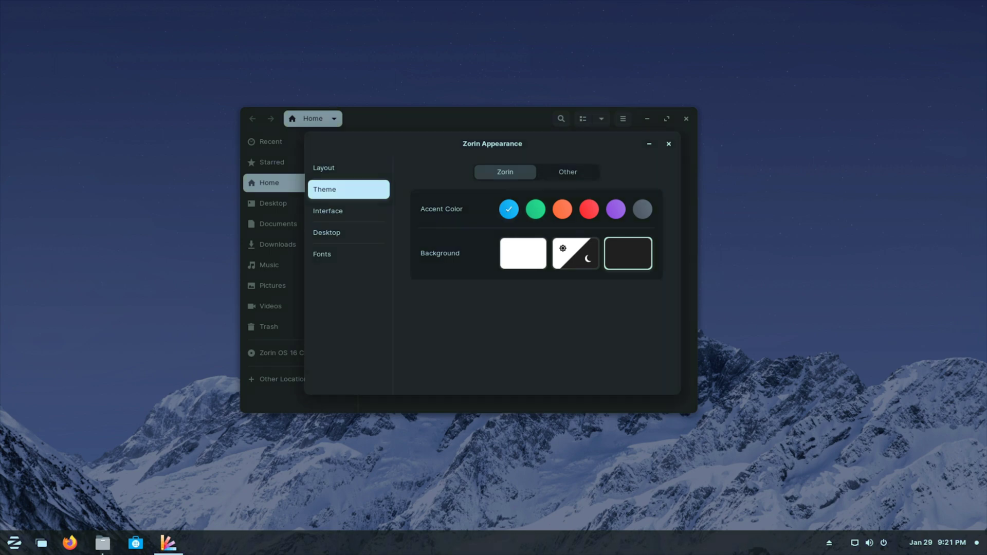
left_click(642, 209)
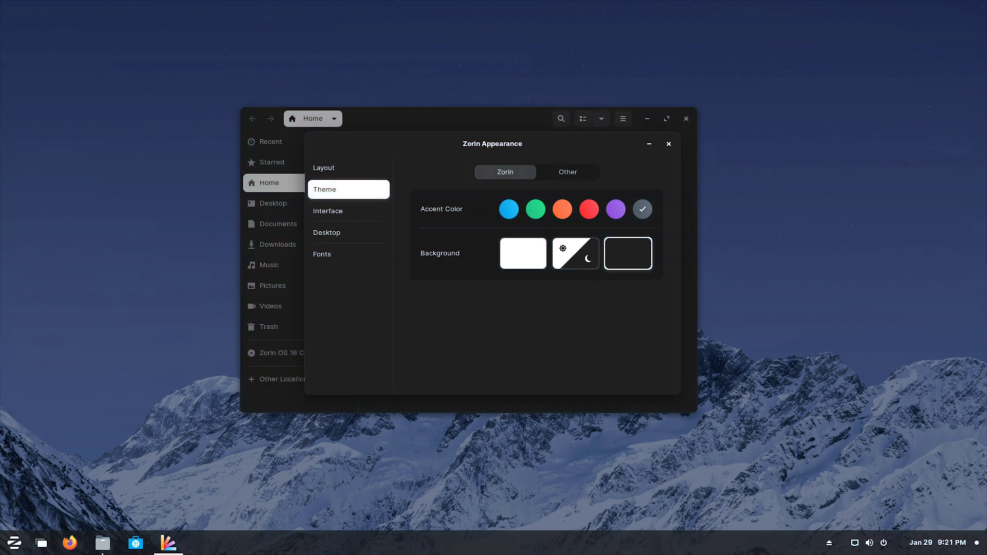
left_click(509, 209)
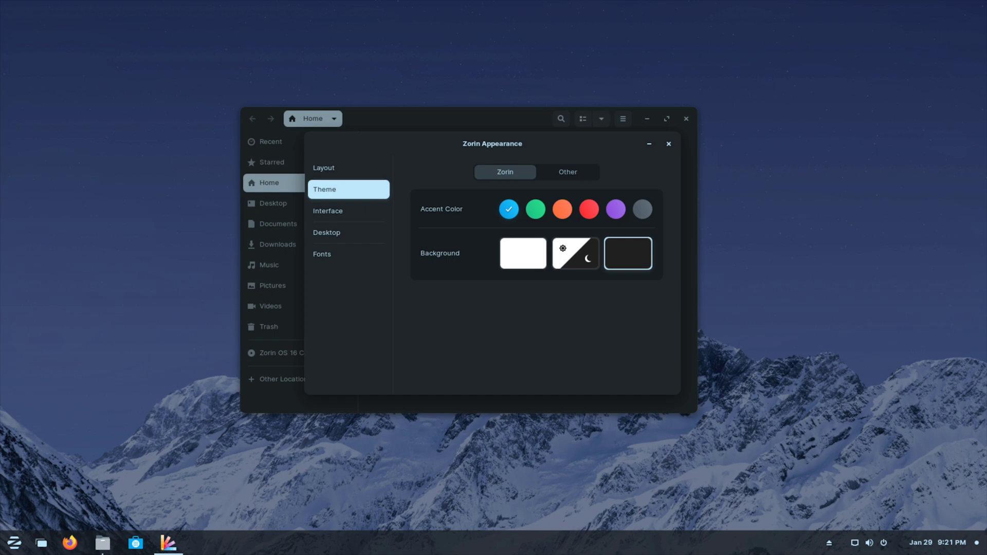
Step: Open the Software store in Zorin OS, view its About information, and close the dialog
left_click(136, 543)
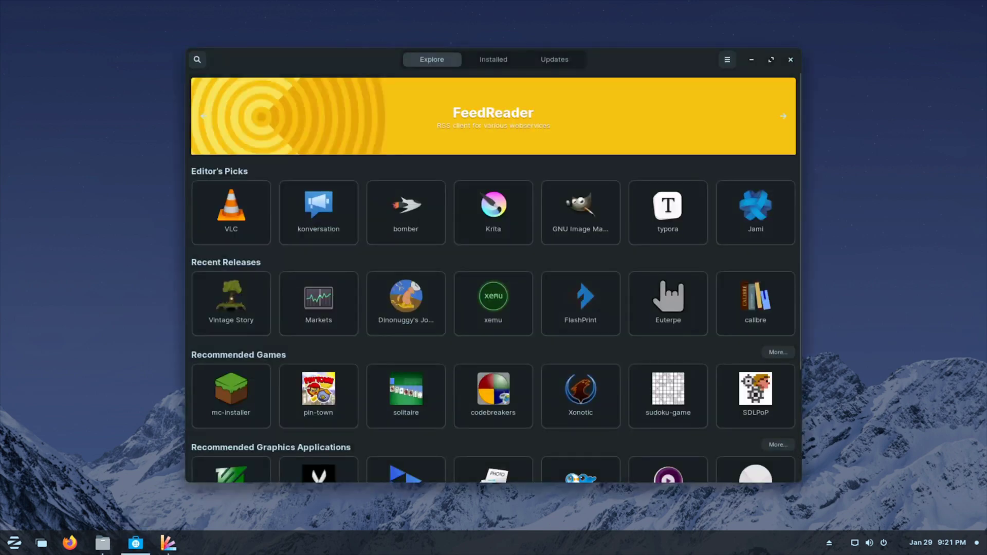
left_click(727, 59)
left_click(727, 121)
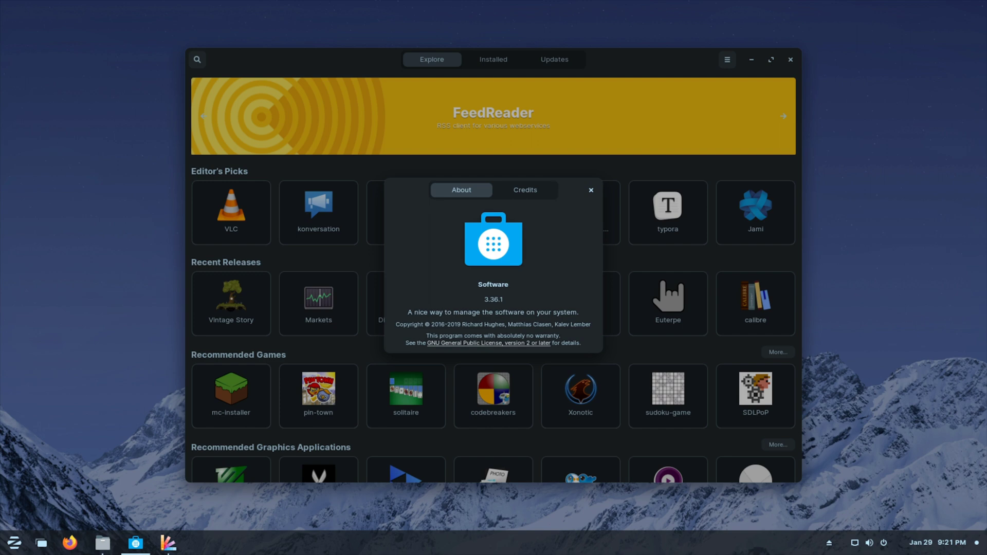
key("Escape")
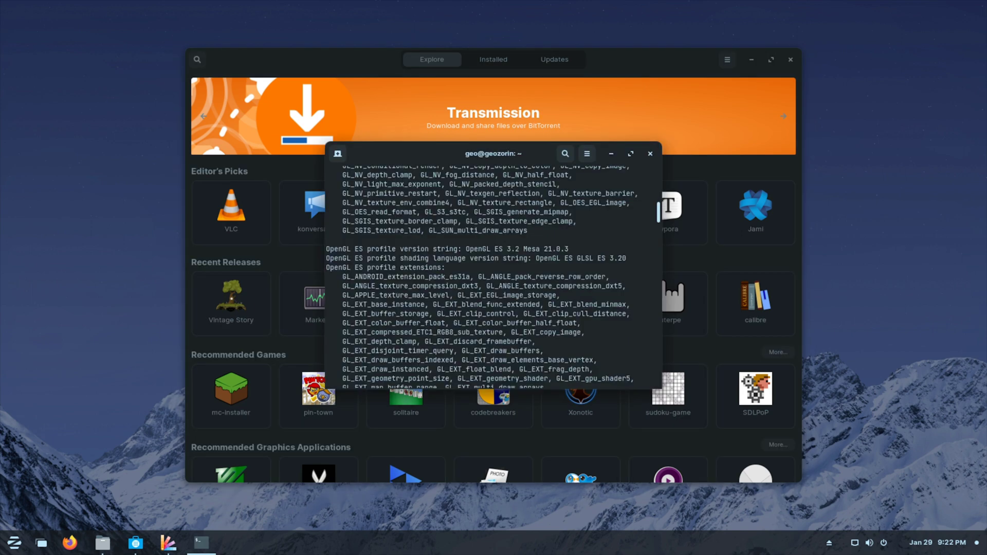
Step: Look through the OpenGL profile and extension details in the Zorin OS terminal output
scroll(492, 276, "up", 10)
scroll(492, 276, "down", 15)
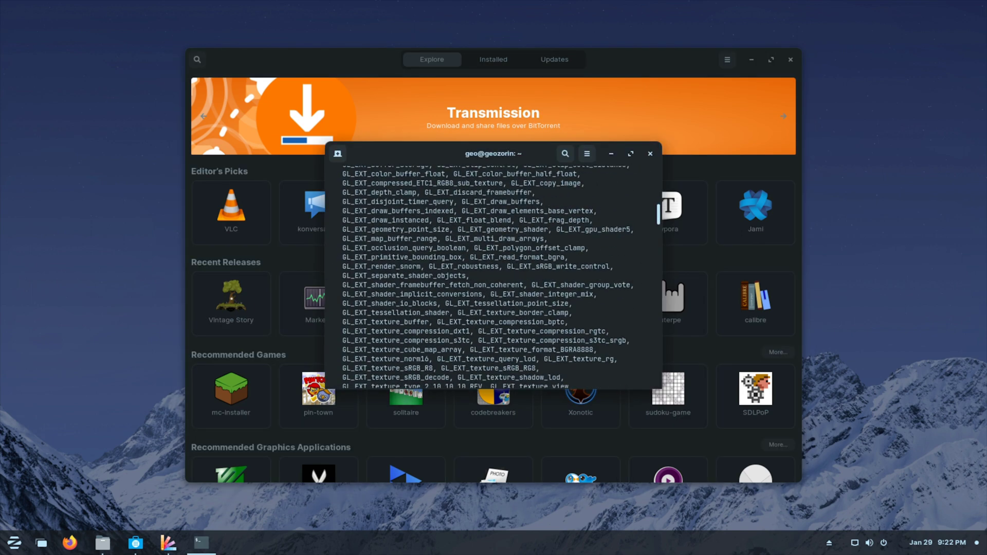
scroll(493, 277, "up", 6)
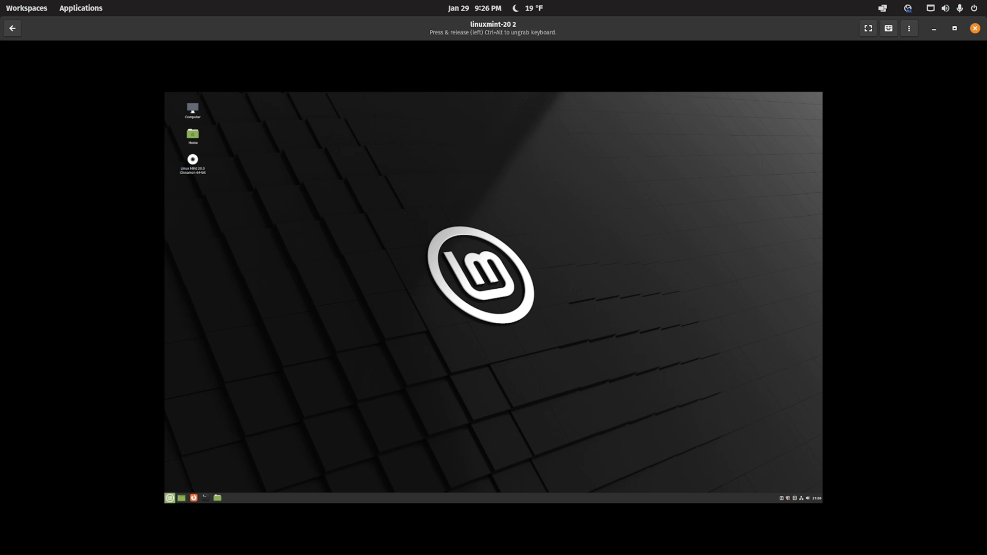
Step: View the Places category in the Linux Mint application menu, and briefly open and close the file manager's Home folder
left_click(170, 497)
mouse_move(214, 457)
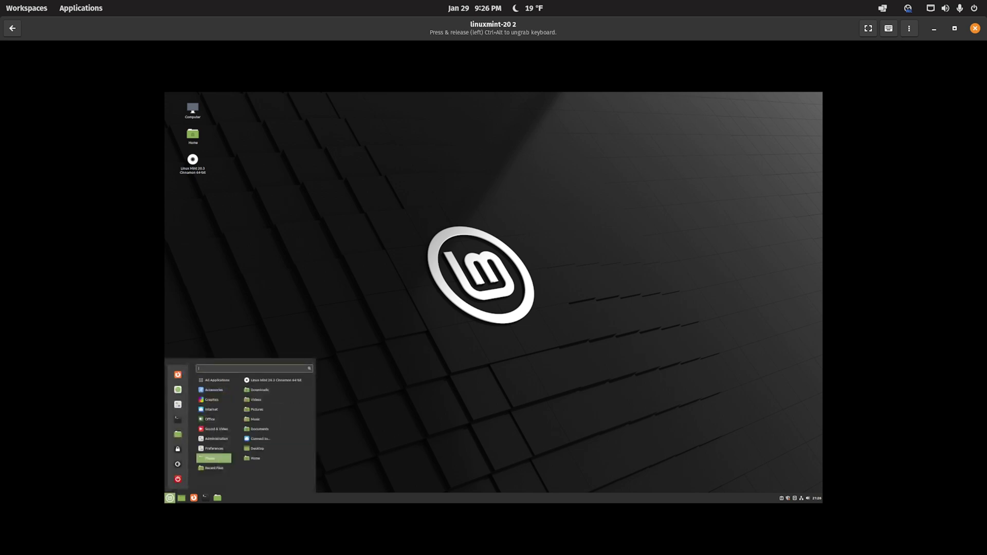
left_click(217, 497)
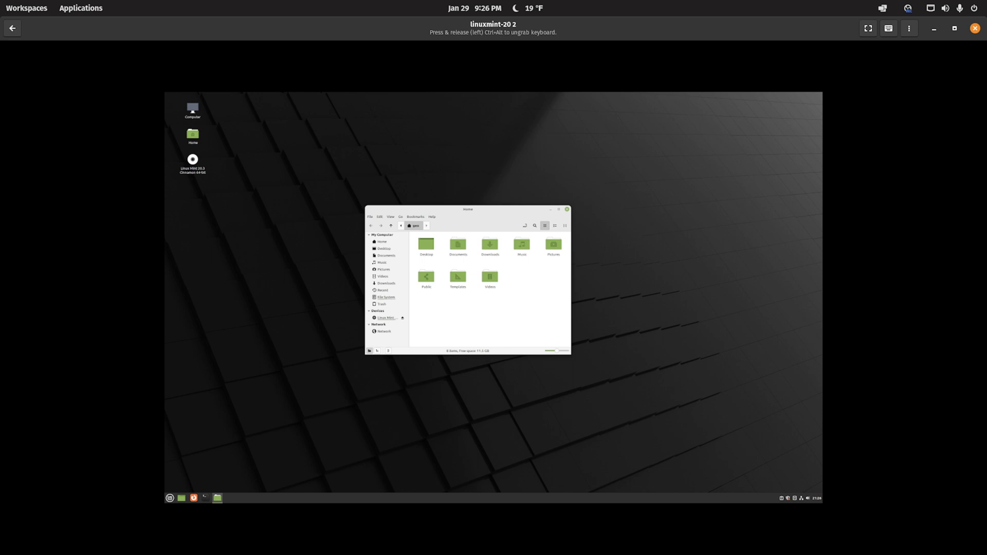
key("alt+F4")
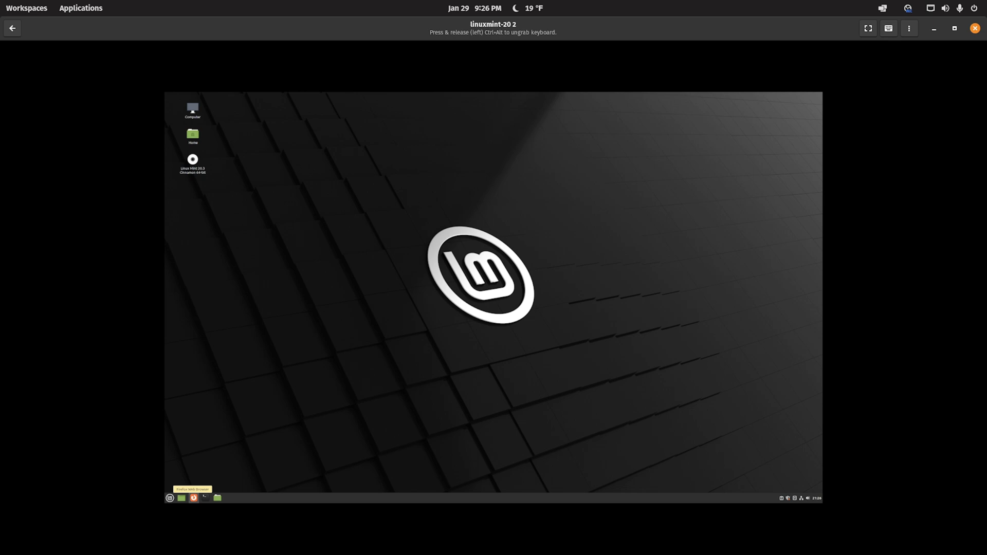
Step: Browse the Linux Mint application menu from the Internet category to Sound & Video, and close it
left_click(170, 497)
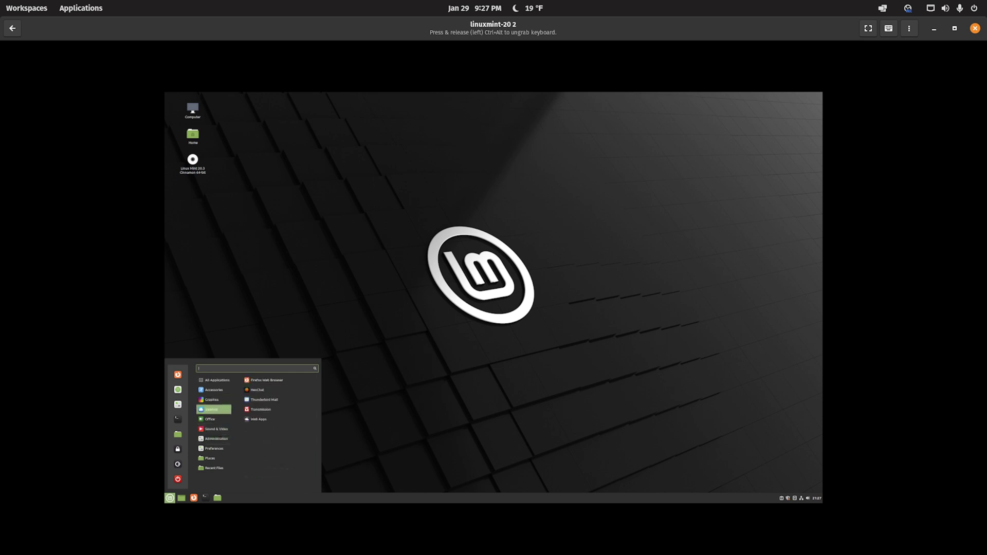
key("Down")
key("Down")
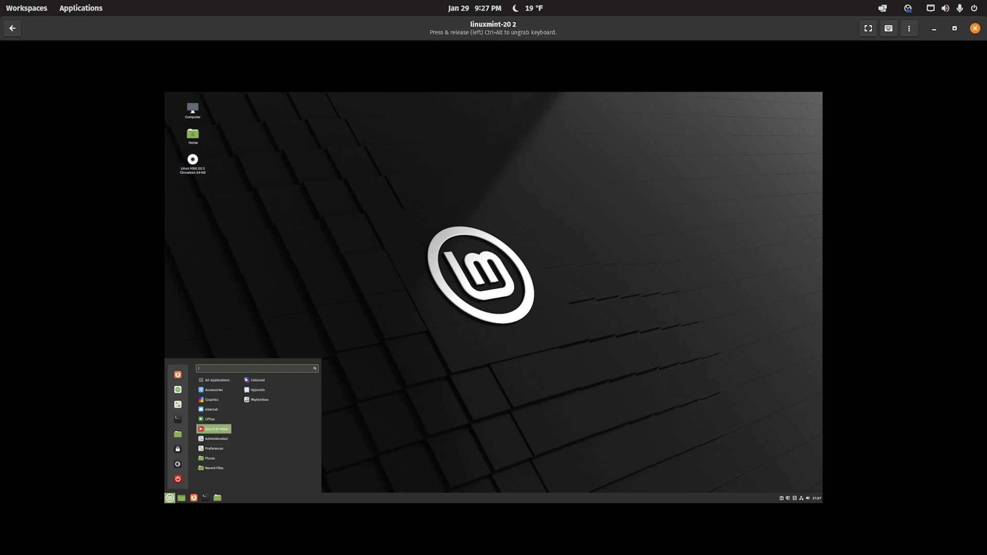
key("Escape")
Step: Open the Linux Mint file manager at the Home folder and reposition its window slightly lower on the desktop
key("super+e")
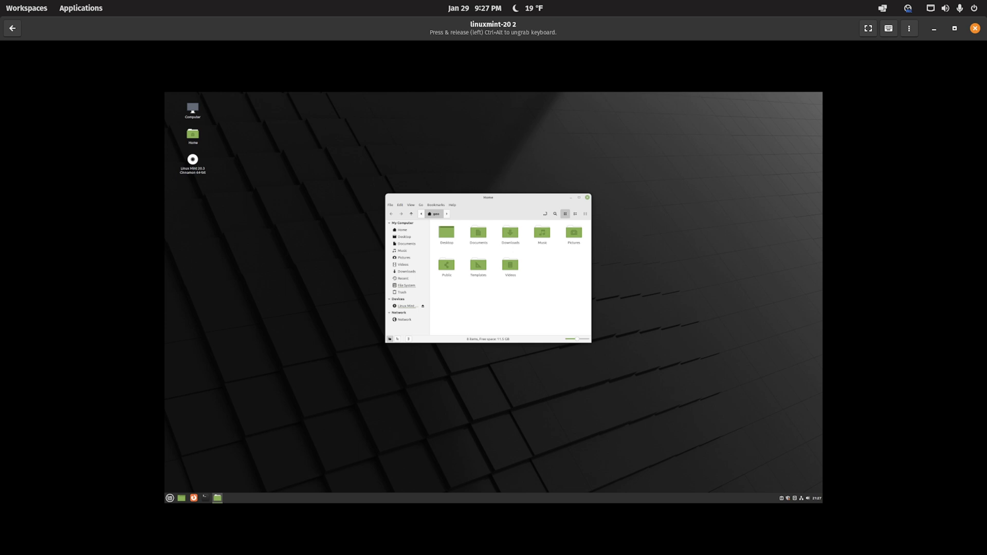
left_click_drag(488, 197, 481, 216)
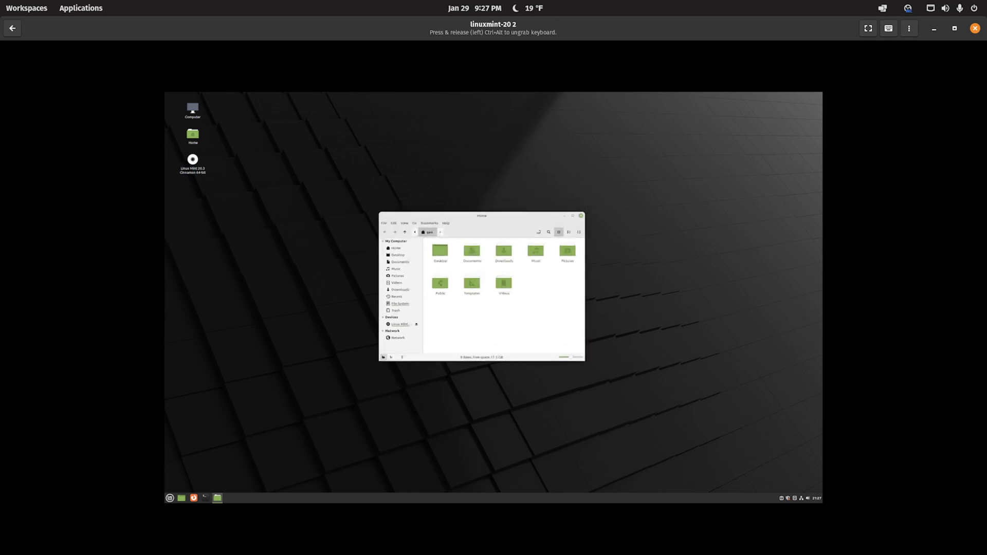
left_click_drag(482, 216, 484, 222)
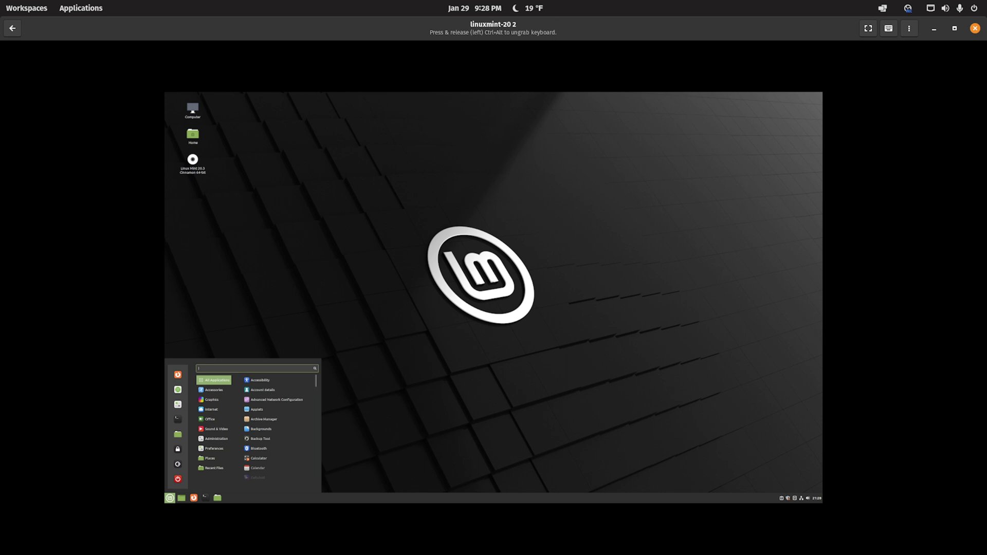
Step: Open the Linux Mint terminal and look through the OpenGL details in its output
left_click(206, 497)
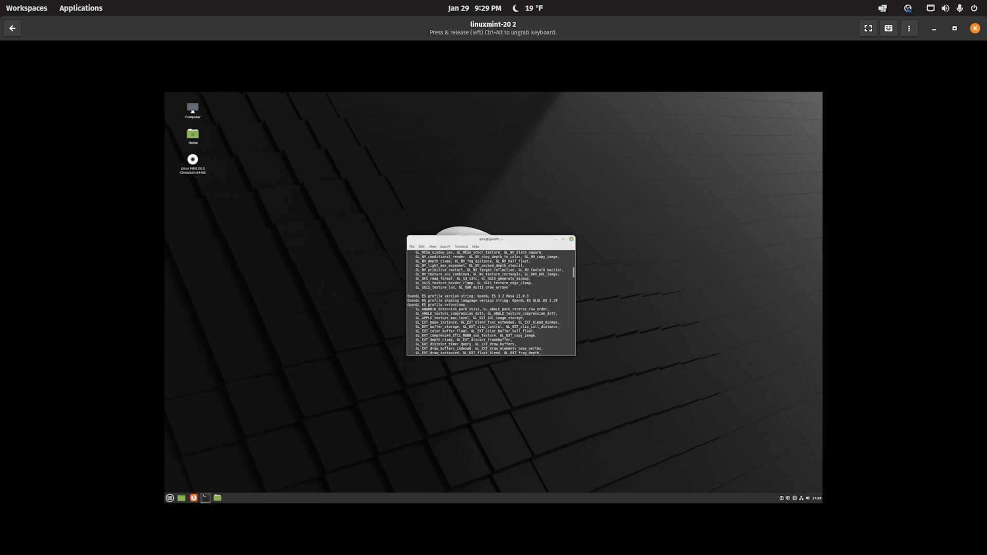
scroll(491, 303, "up", 15)
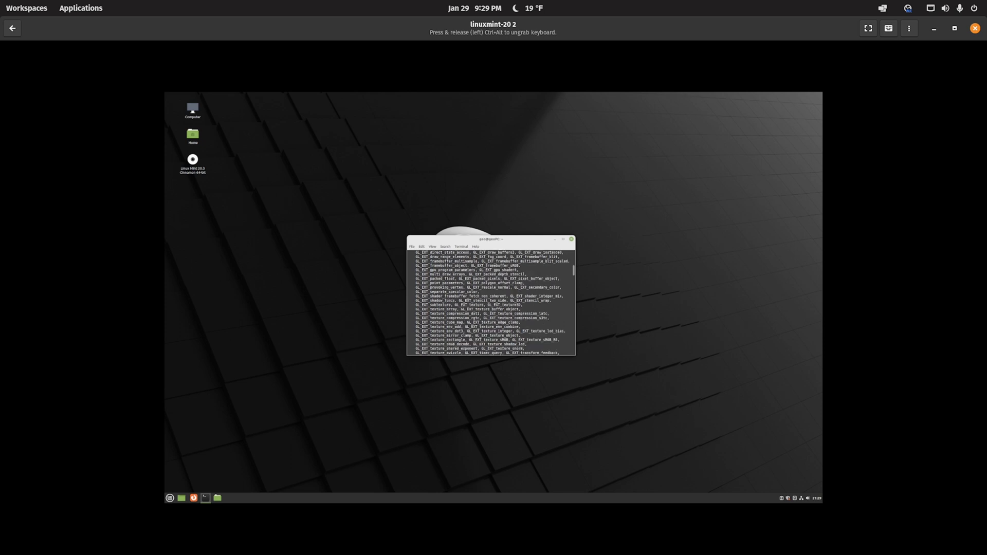
scroll(491, 303, "up", 5)
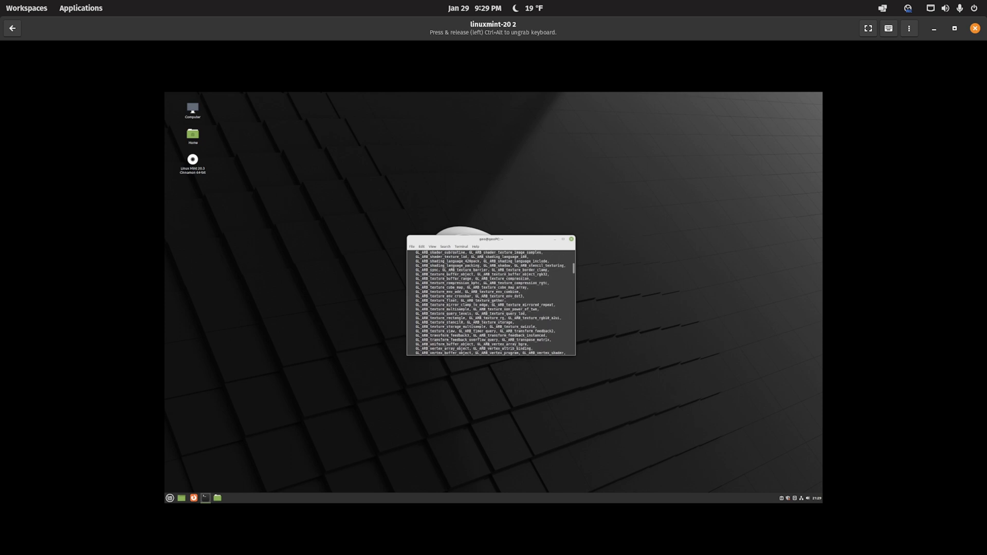
Step: Open the Themes settings in Linux Mint and look through the themes offered for the Desktop element
left_click(169, 497)
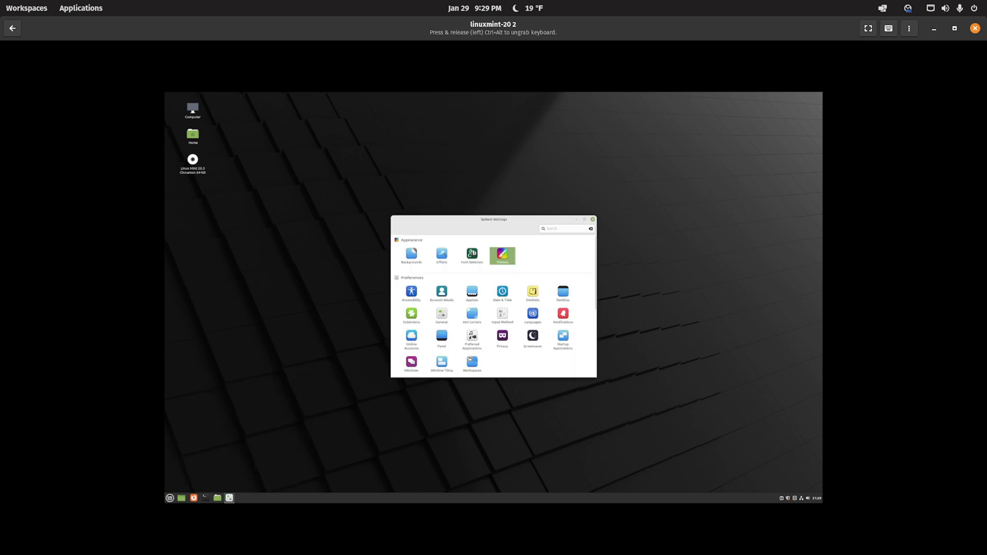
left_click(502, 256)
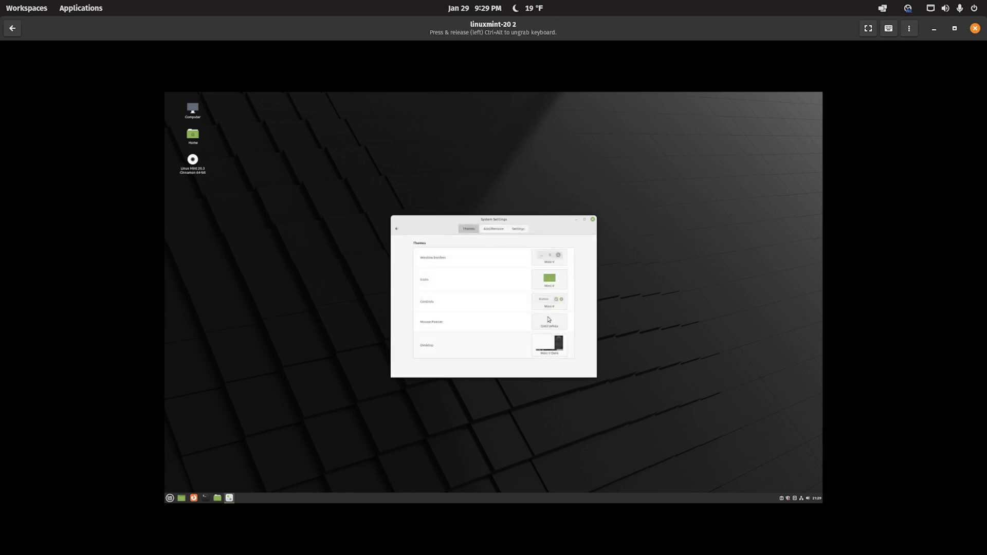
left_click(549, 343)
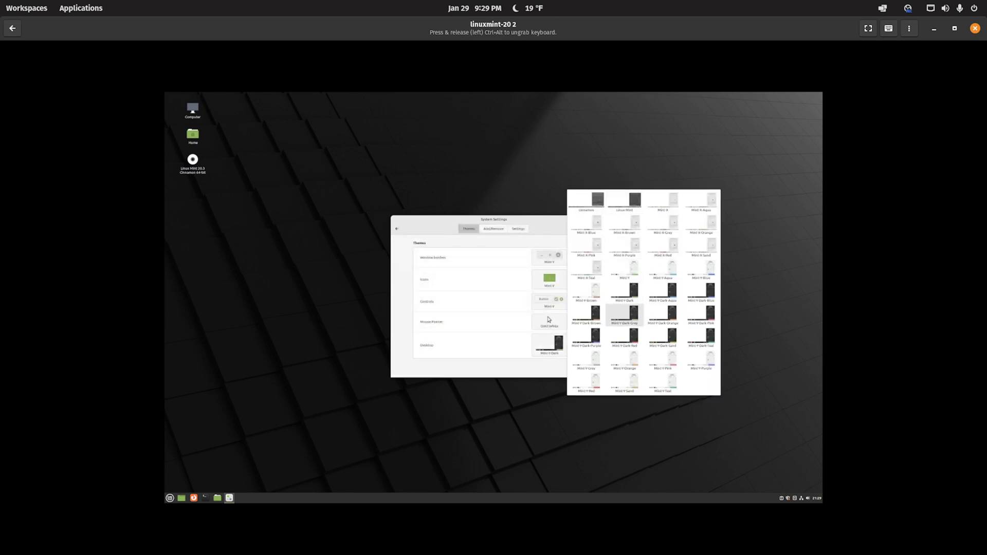
left_click(624, 315)
Step: View the additional options of the Themes module and return to the System Settings overview
left_click(517, 229)
left_click(468, 228)
left_click(396, 229)
scroll(492, 303, "down", 1)
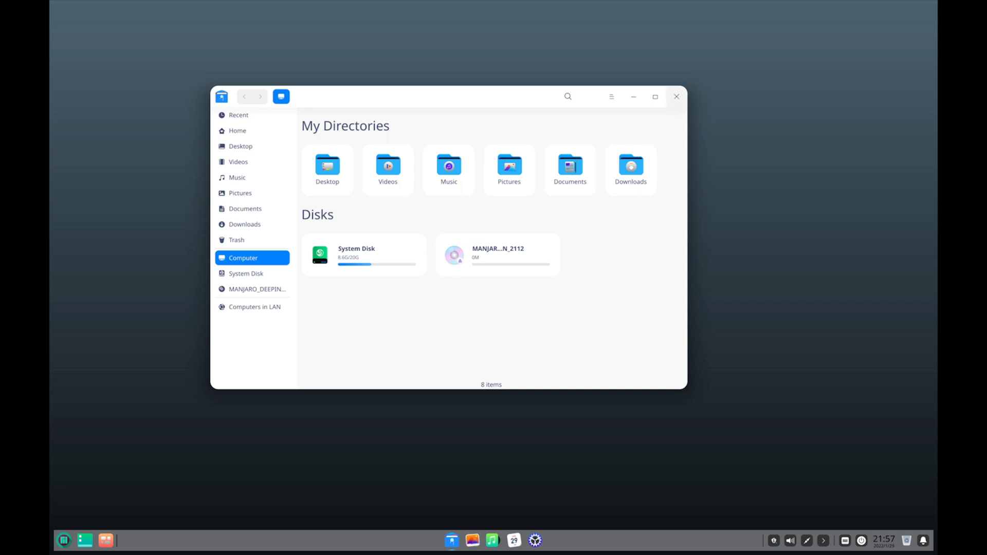
Step: Close the file manager on the Manjaro Deepin desktop and browse the pages of the full-screen application launcher
left_click(676, 96)
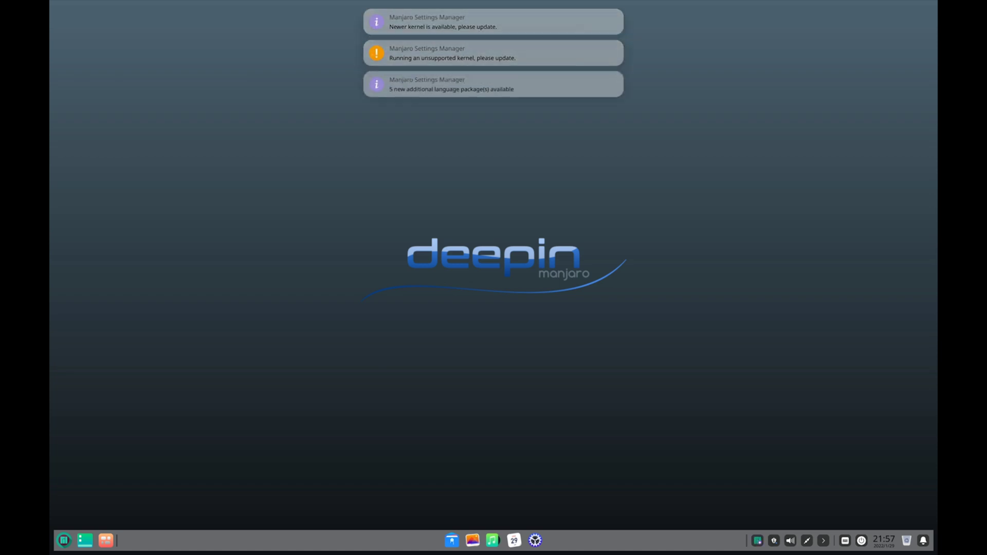
key("super")
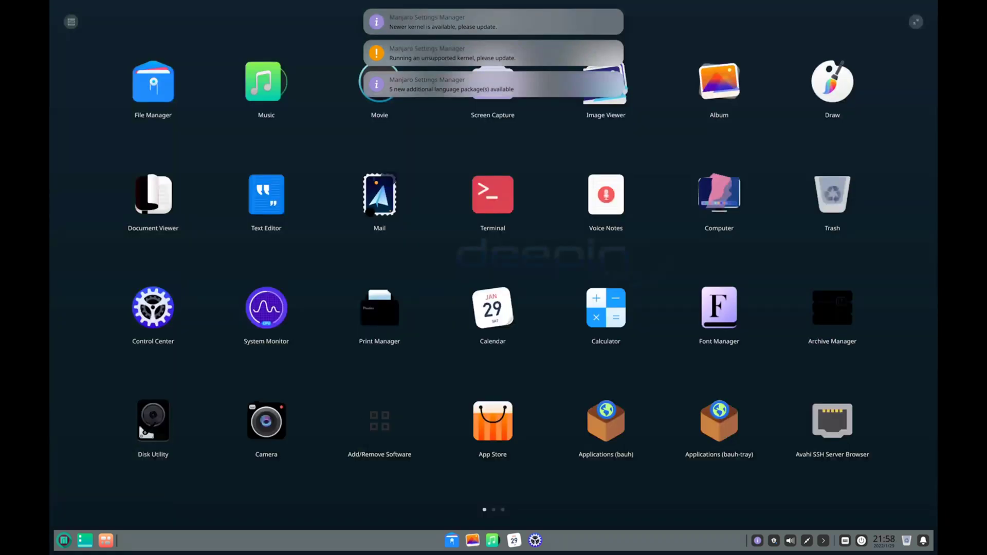
scroll(379, 308, "down", 1)
scroll(379, 308, "down", 1)
scroll(379, 308, "up", 2)
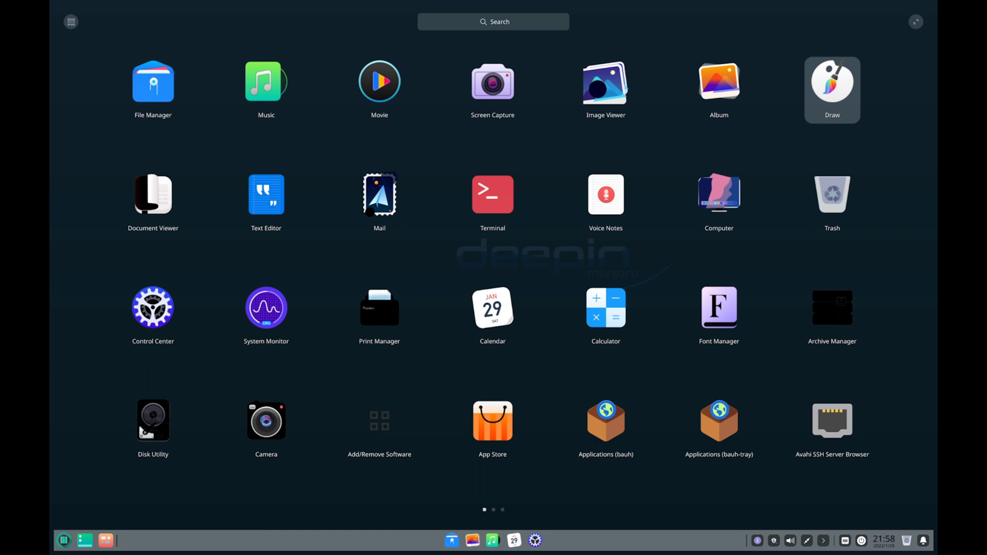
Step: Switch the Deepin launcher to its compact menu, view its application list, and return it to full-screen mode
left_click(915, 22)
key("Escape")
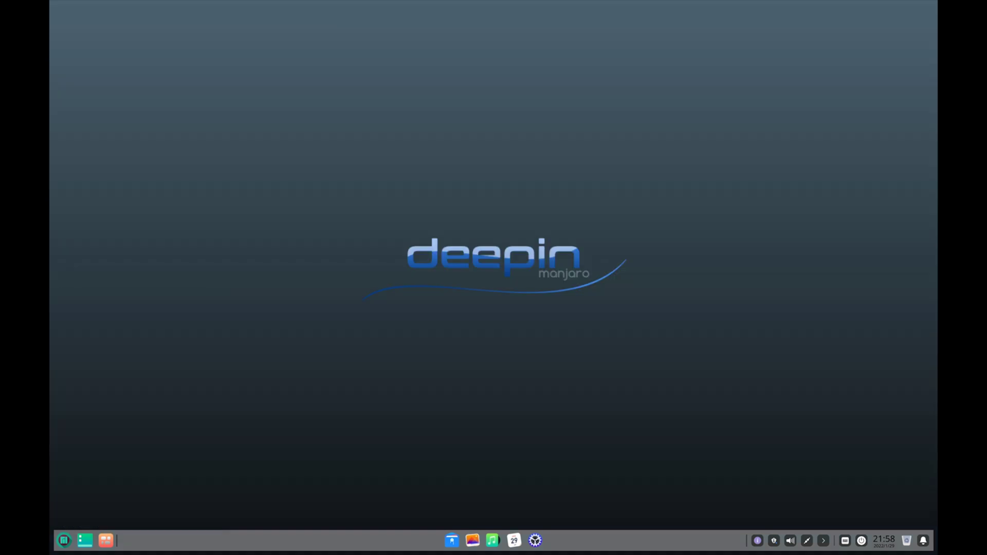
key("super")
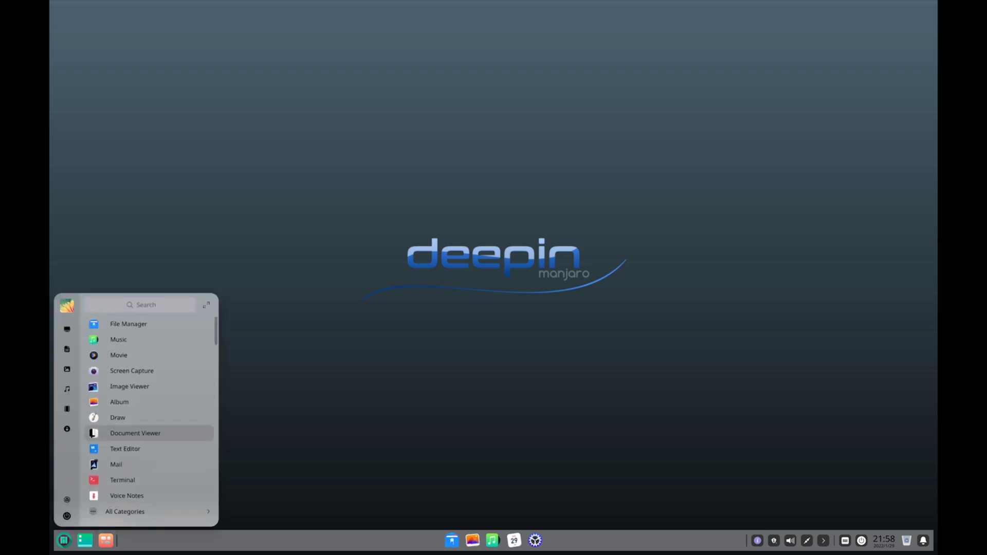
left_click(206, 305)
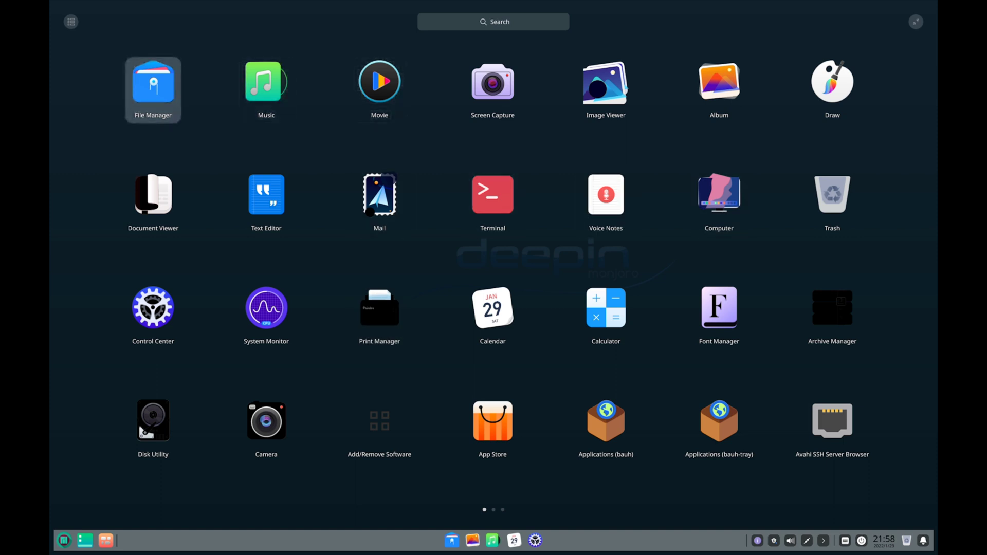
Step: Group the launcher's applications by category, browse categories such as Music and Graphics, and return to the ungrouped grid
left_click(71, 22)
scroll(493, 286, "down", 2)
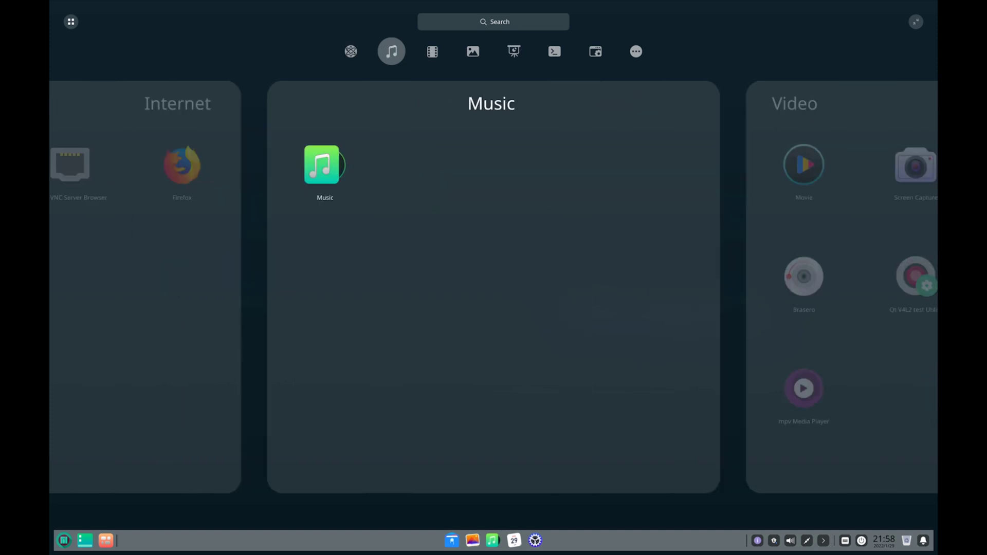
scroll(493, 287, "down", 1)
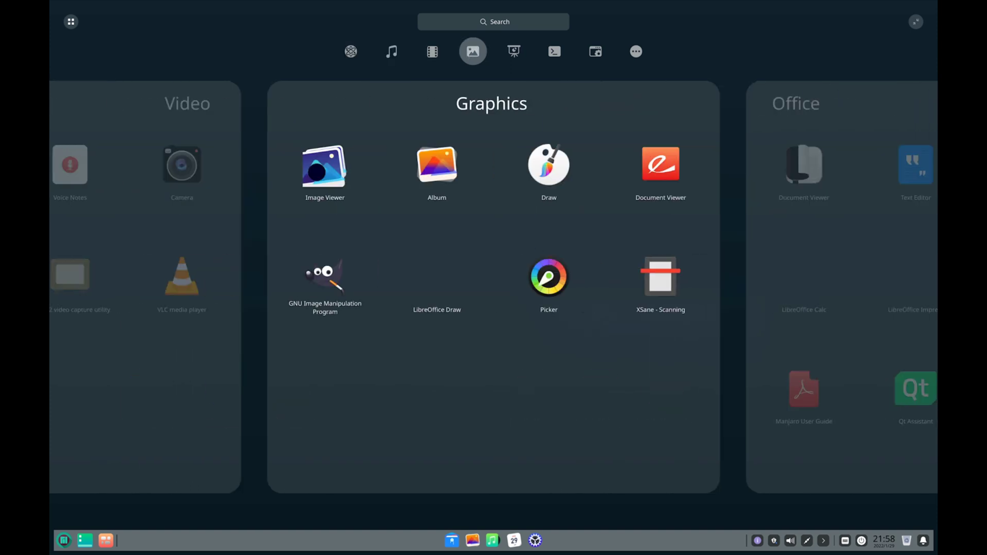
scroll(493, 287, "up", 2)
left_click(71, 21)
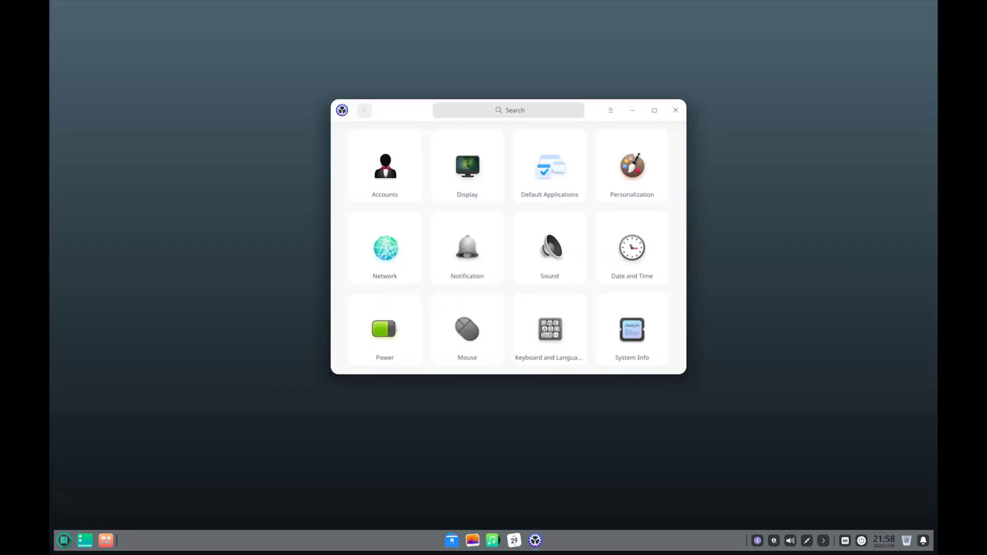
Step: Set the Deepin desktop's theme to Dark with a teal accent color in the Personalization settings
left_click(631, 166)
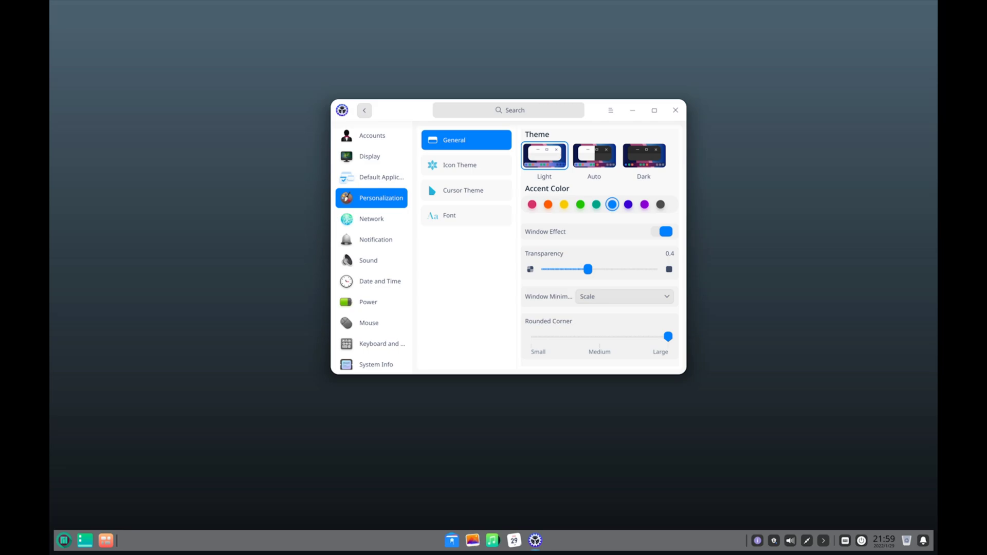
left_click(644, 155)
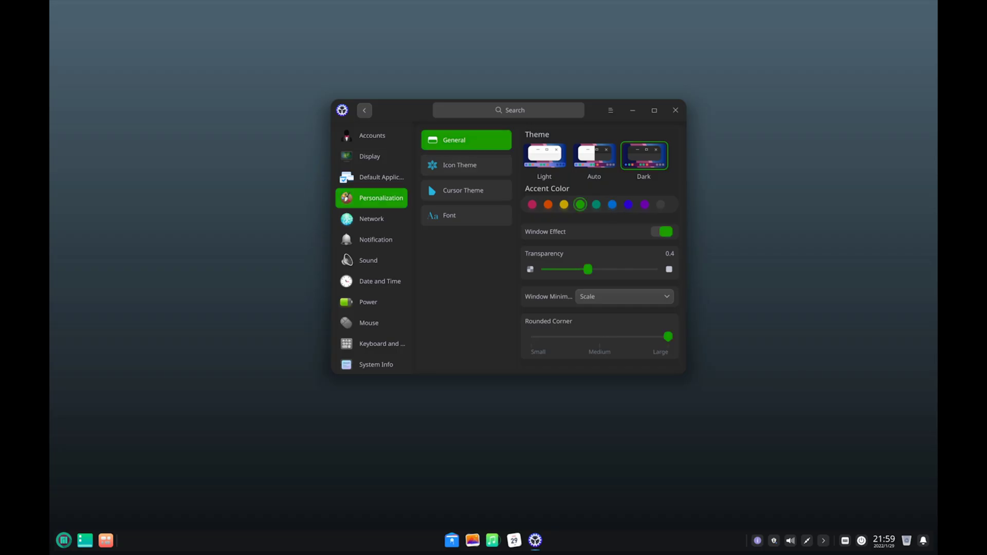
left_click(596, 204)
left_click(580, 204)
left_click(596, 204)
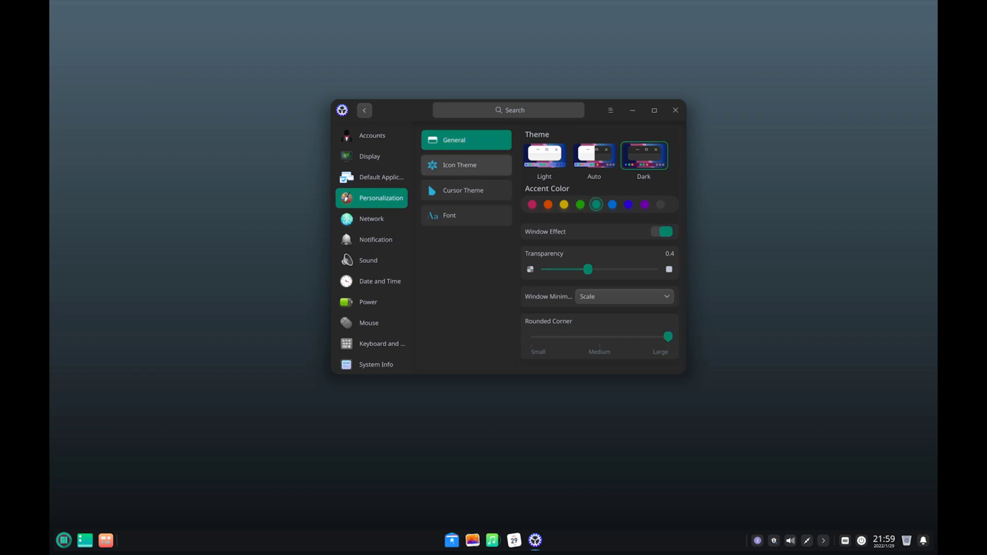
Step: Browse the available icon themes and apply the Papirus icon theme
left_click(466, 165)
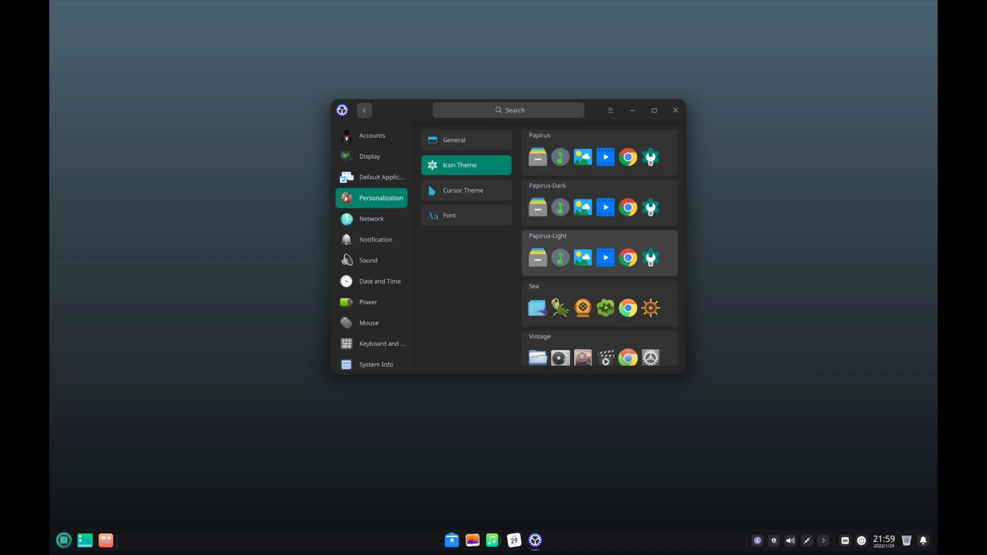
scroll(599, 202, "down", 5)
scroll(599, 203, "up", 5)
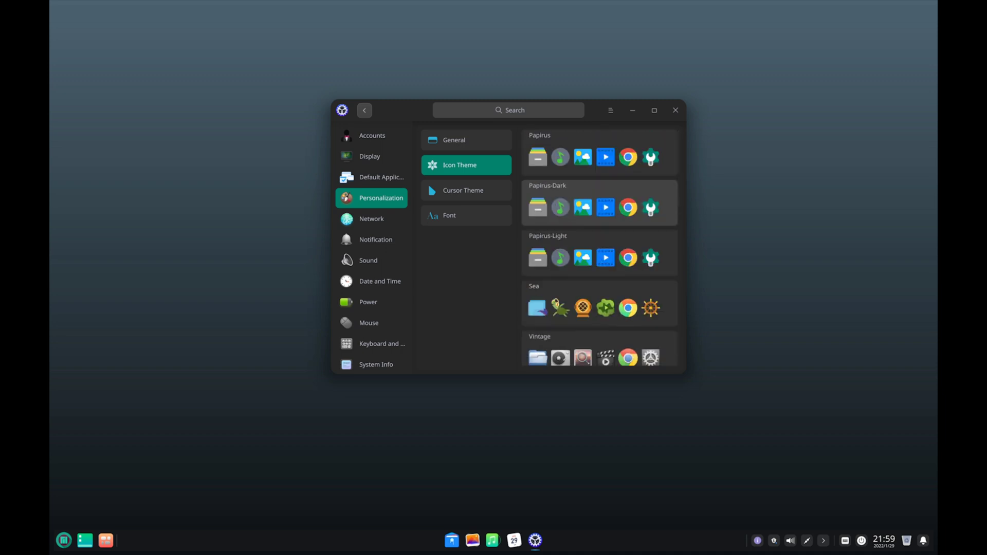
scroll(599, 231, "down", 3)
scroll(598, 231, "up", 3)
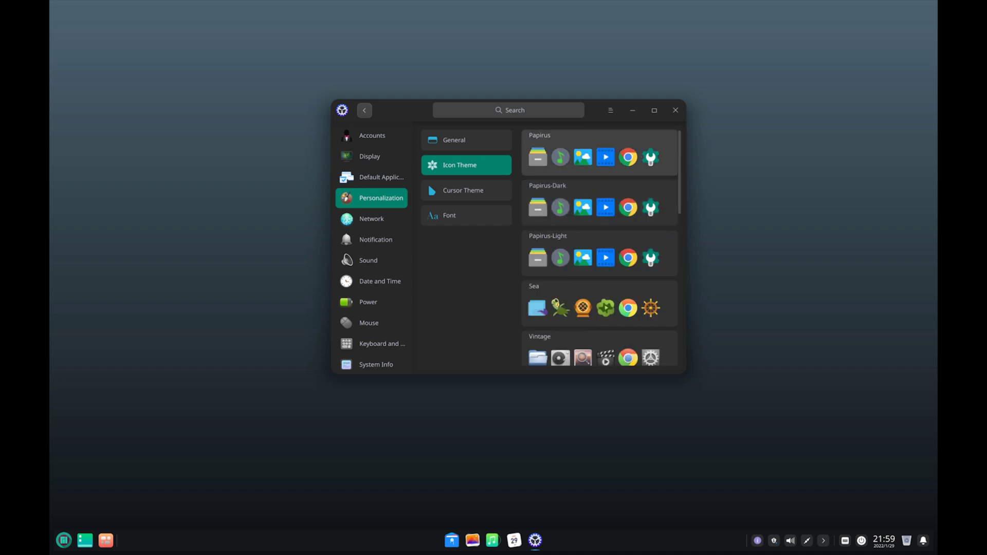
left_click(599, 153)
Step: View the available cursor themes and the font options, and close the settings window
left_click(465, 190)
scroll(599, 216, "down", 3)
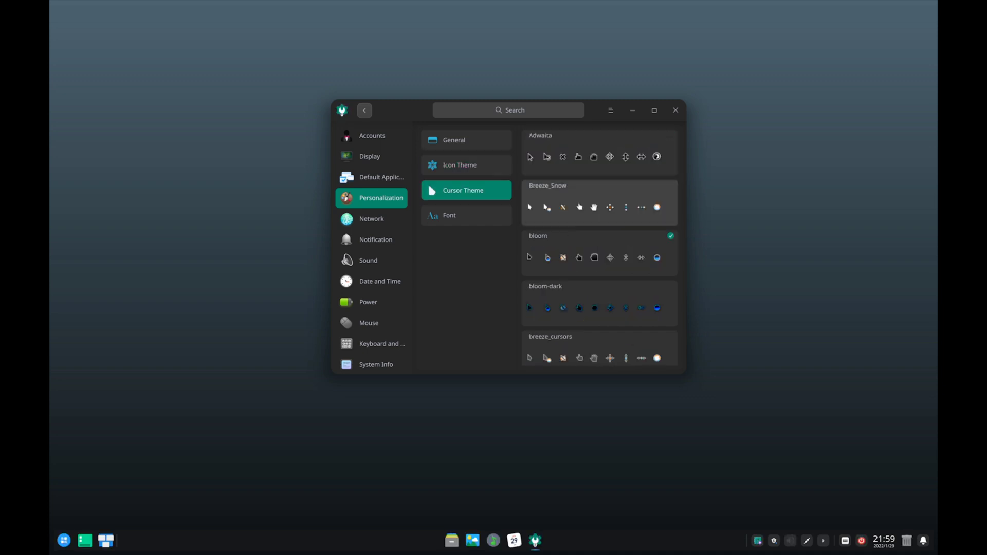
scroll(599, 215, "up", 3)
scroll(599, 247, "down", 2)
scroll(598, 247, "up", 2)
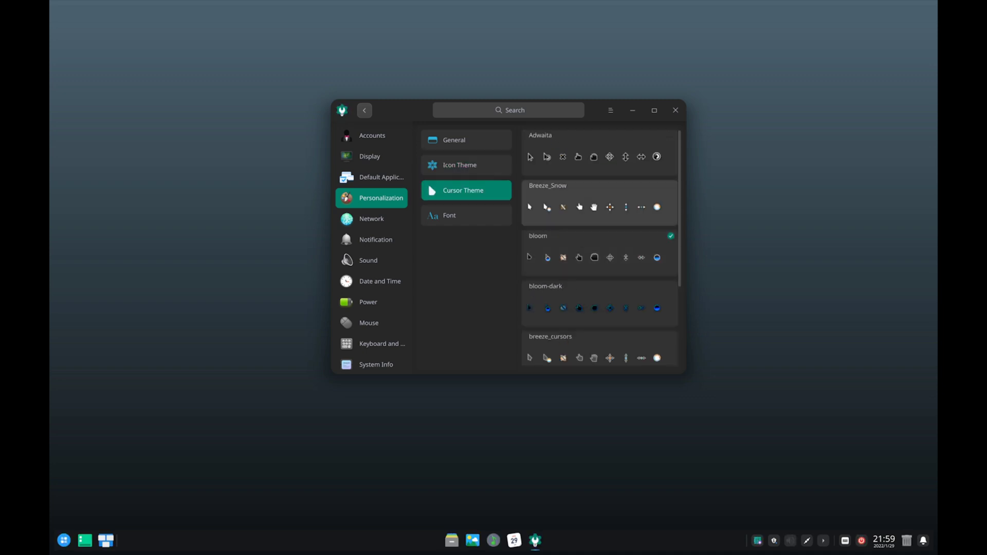
left_click(466, 215)
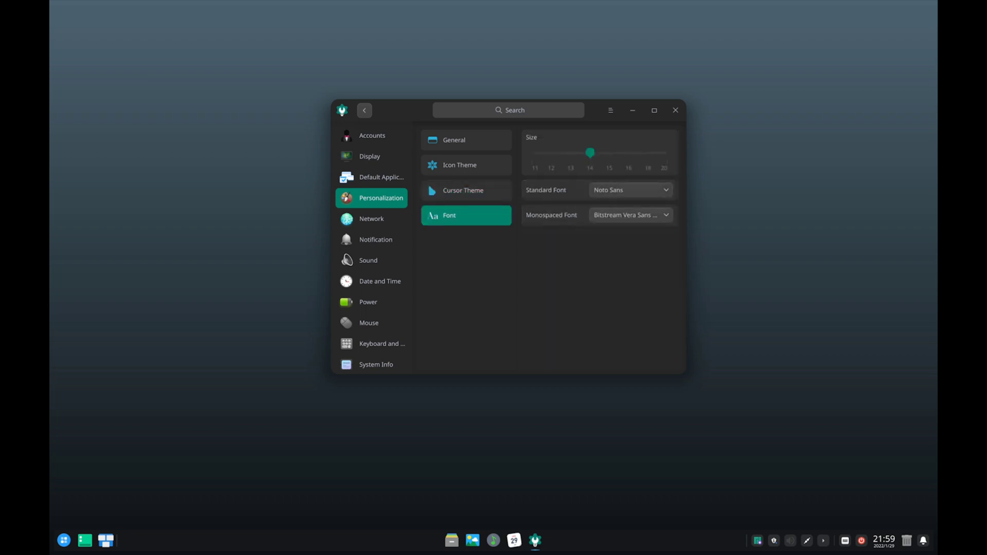
left_click(466, 140)
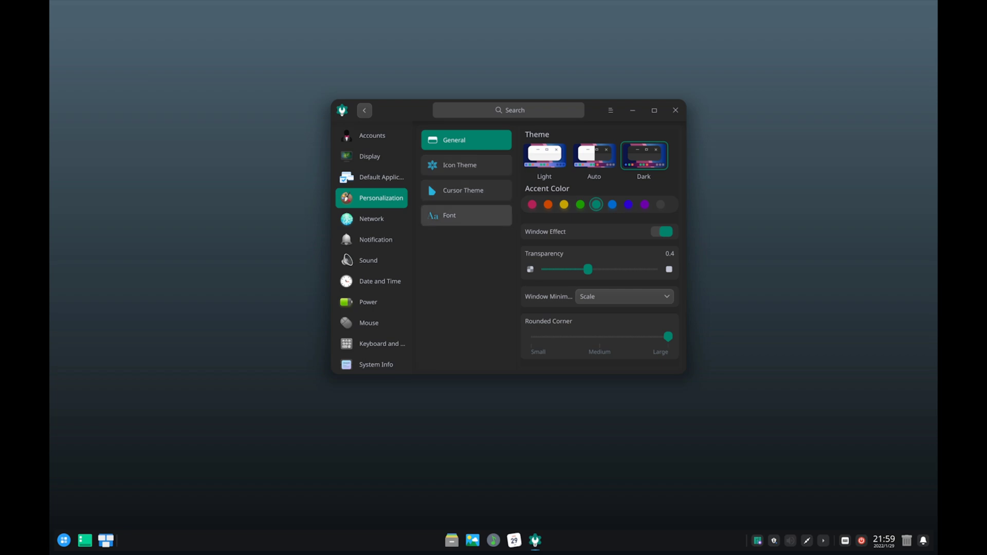
left_click_drag(402, 110, 379, 89)
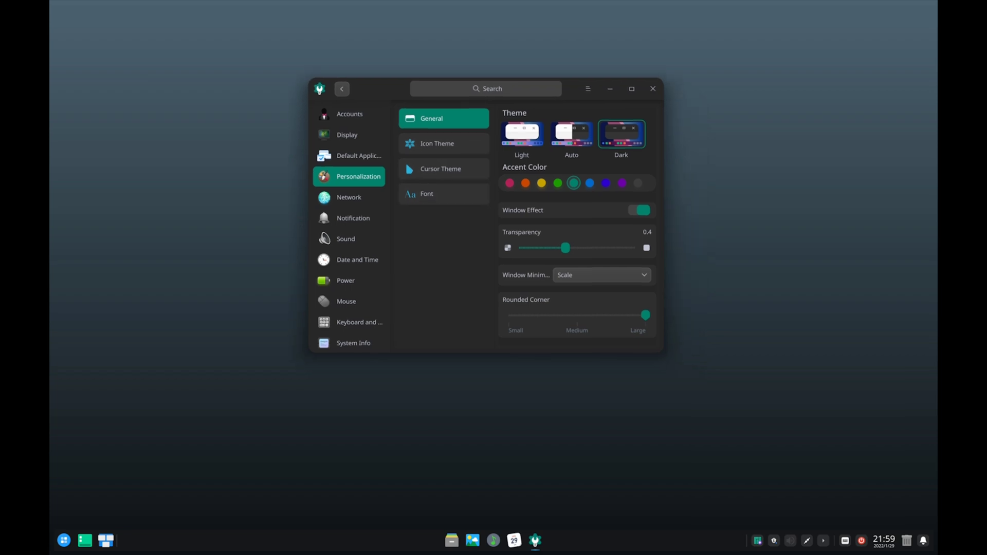
left_click(653, 88)
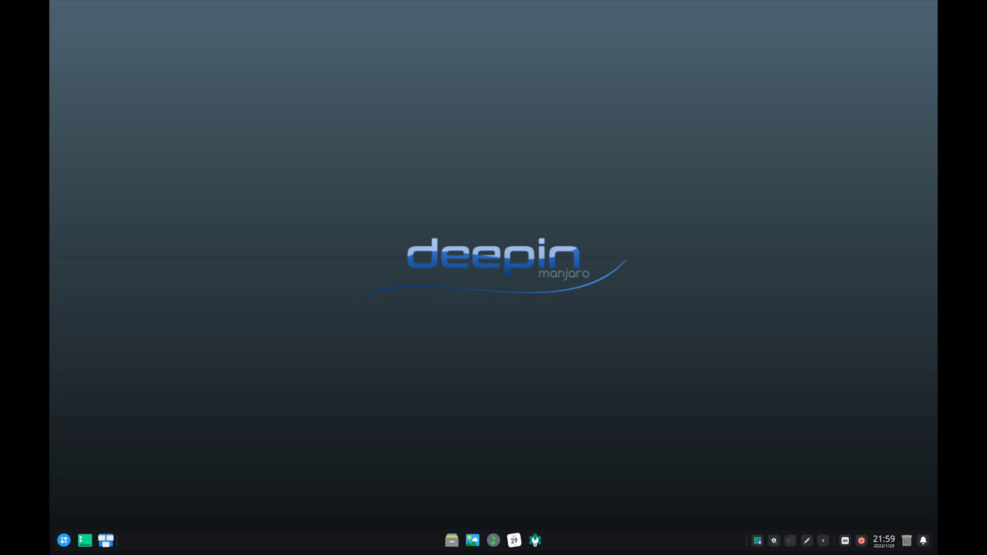
Step: Switch the Deepin dock to its slim taskbar mode and return it to the mode with centred application icons
right_click(377, 539)
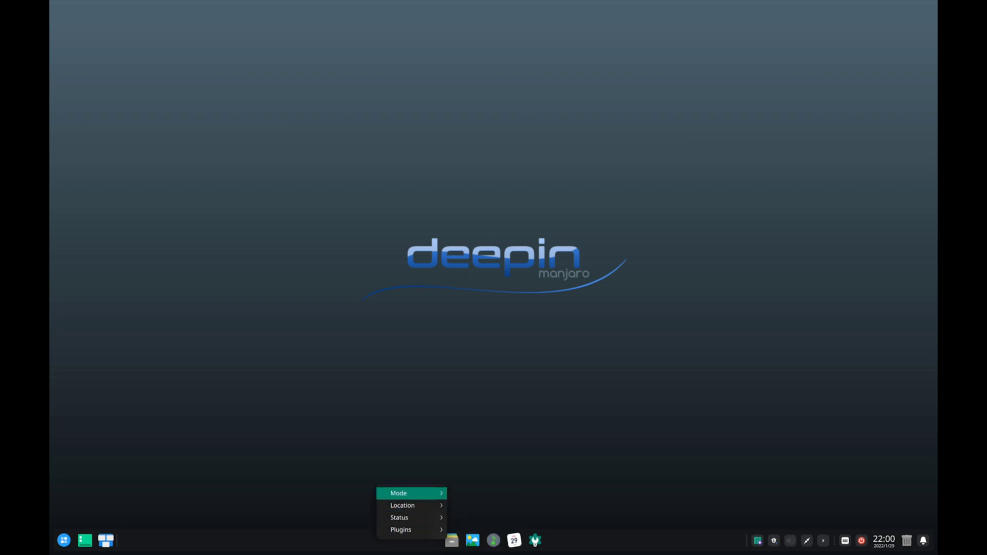
mouse_move(411, 493)
left_click(480, 505)
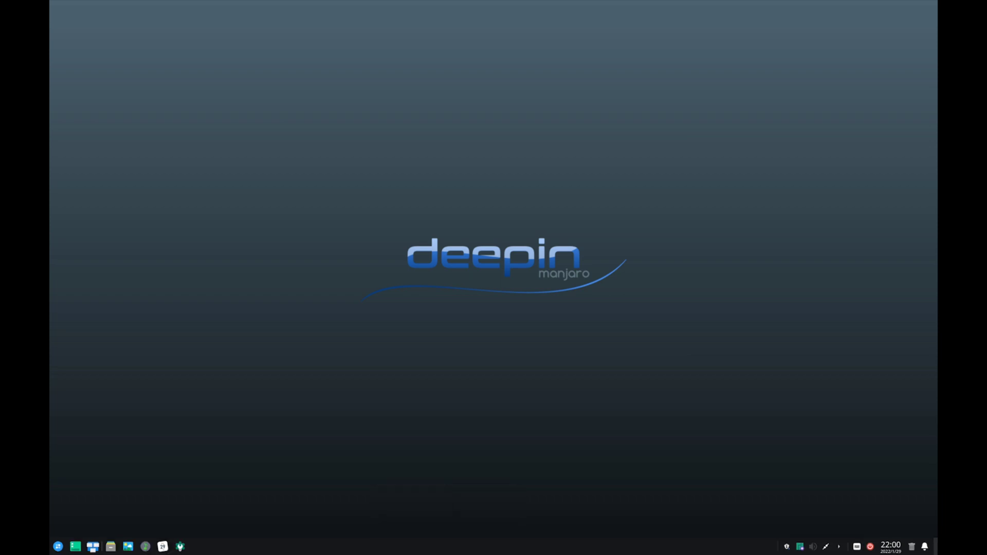
right_click(375, 546)
left_click(478, 502)
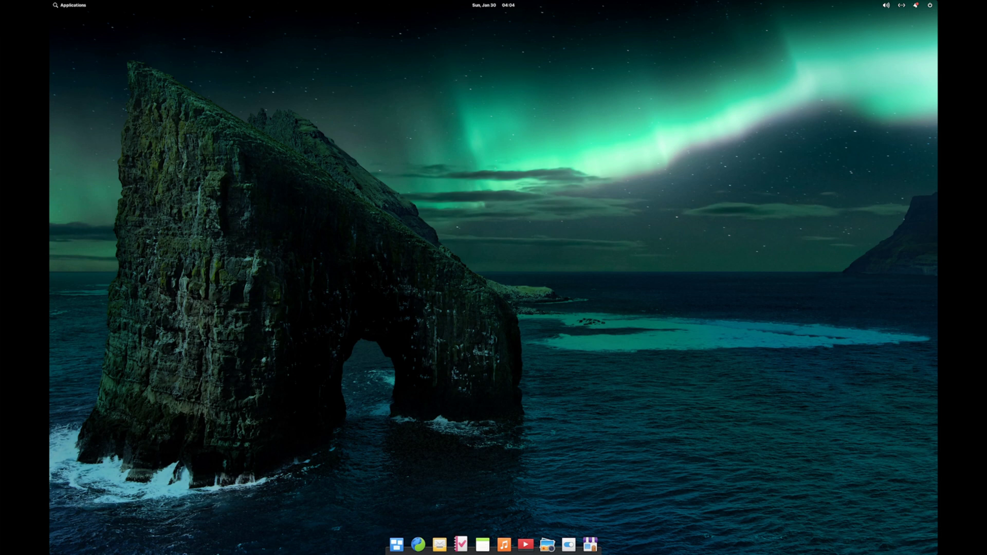
Step: Browse the pages of the elementary OS applications menu, switch it to the category view and close it
key("super+space")
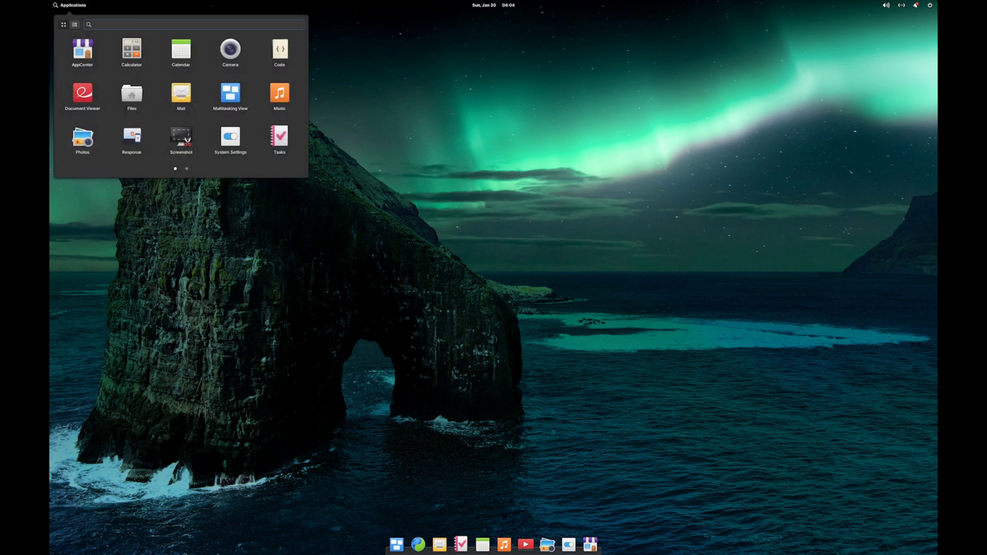
scroll(181, 97, "down", 1)
scroll(181, 97, "up", 1)
key("ctrl+2")
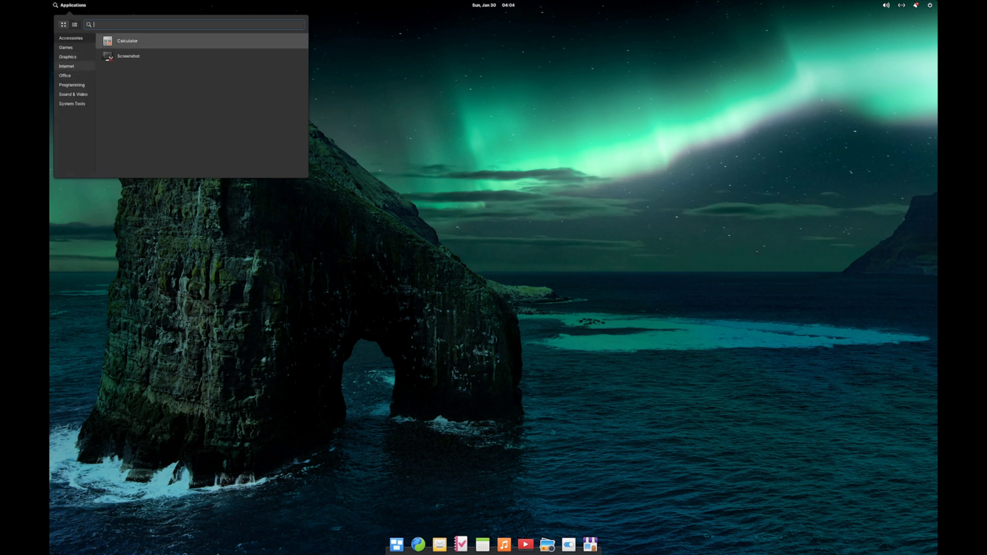
key("Escape")
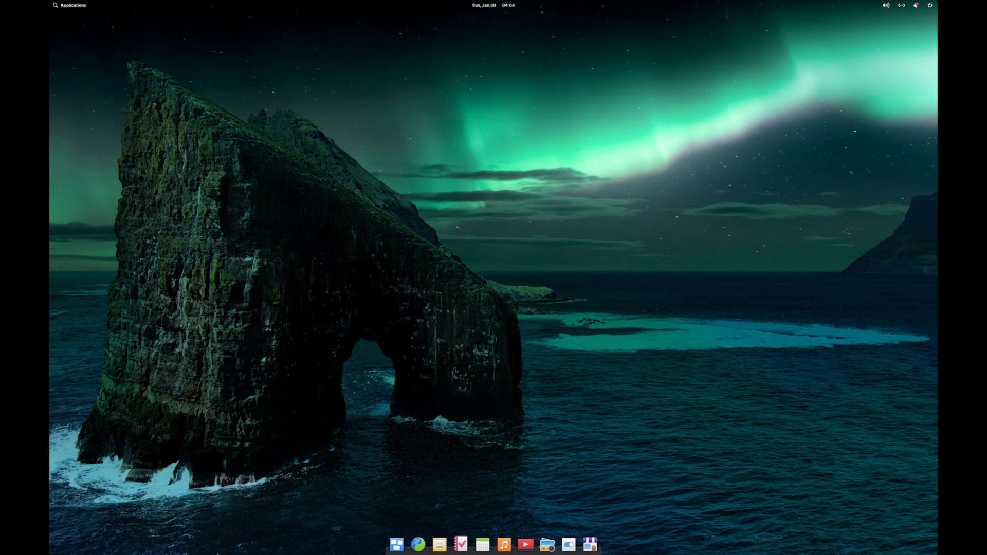
Step: Open AppCenter from its available-updates notification
left_click(915, 5)
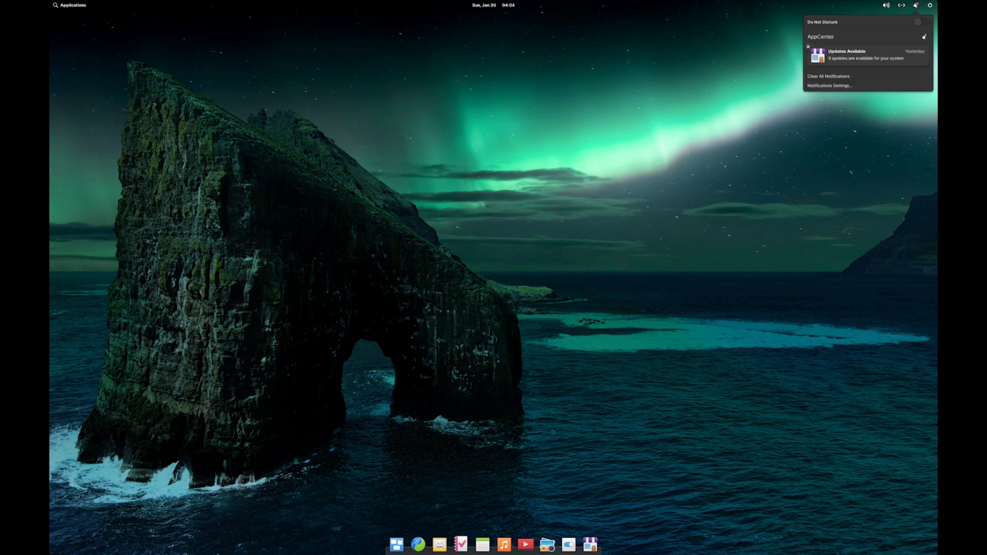
left_click(866, 54)
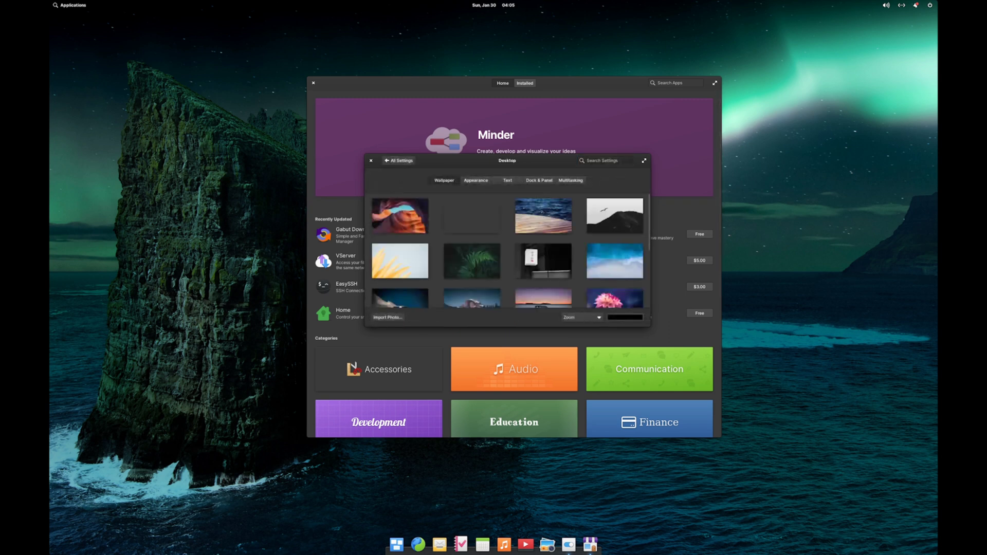
Step: Set the elementary OS appearance to a green accent and the Default style, and move the settings window aside
left_click(475, 180)
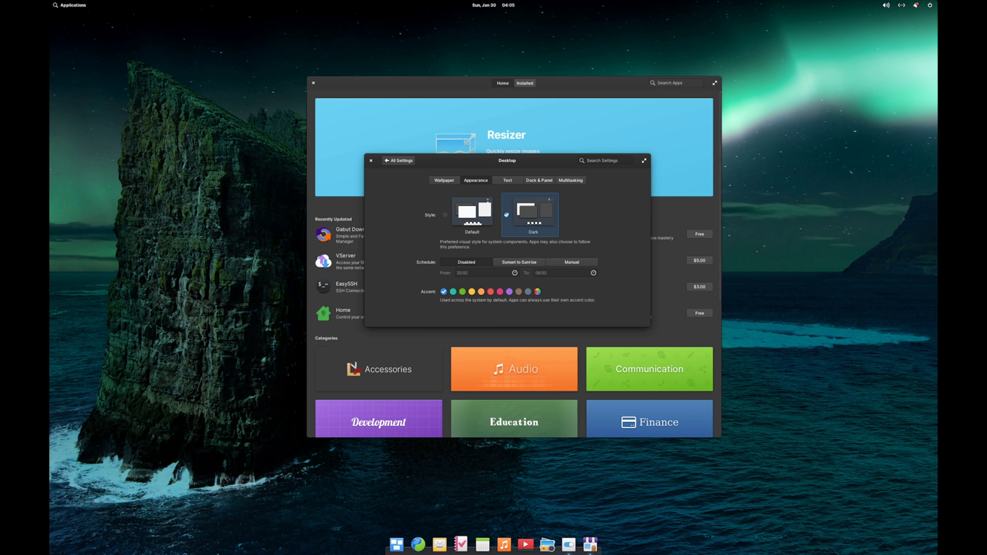
left_click(462, 291)
left_click(471, 214)
left_click_drag(507, 161, 568, 155)
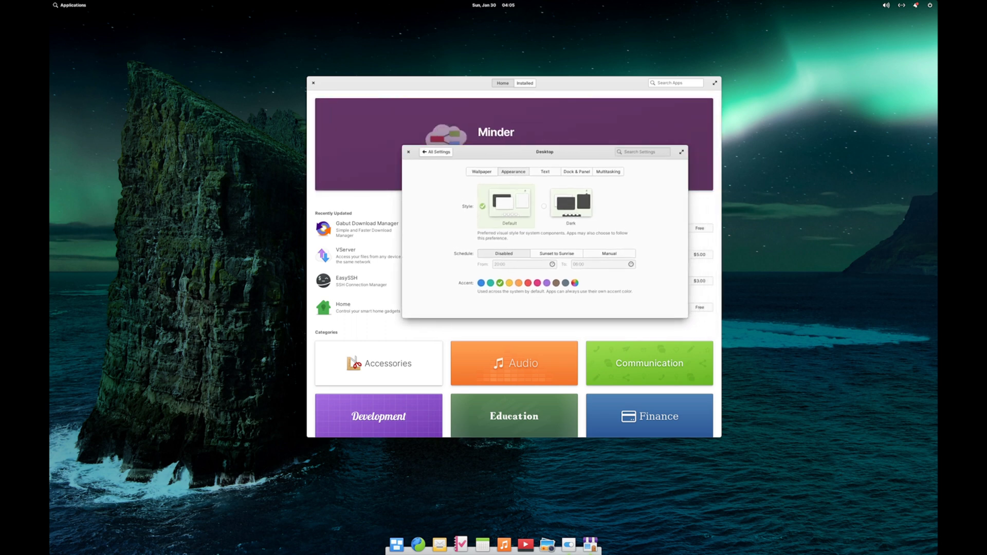
Step: Find and open the Terminal, run uname -r to check the kernel release, and reposition the settings window
key("super")
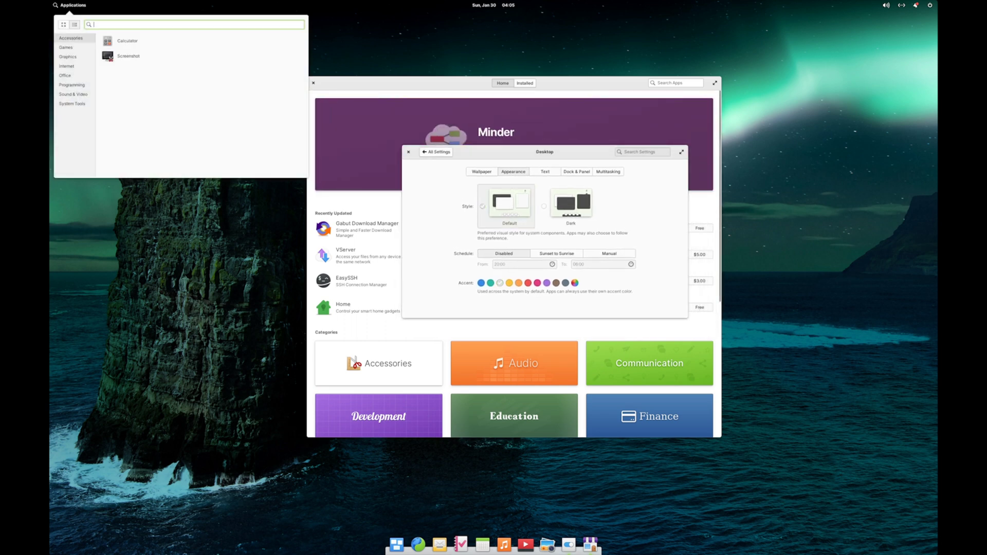
type("ter")
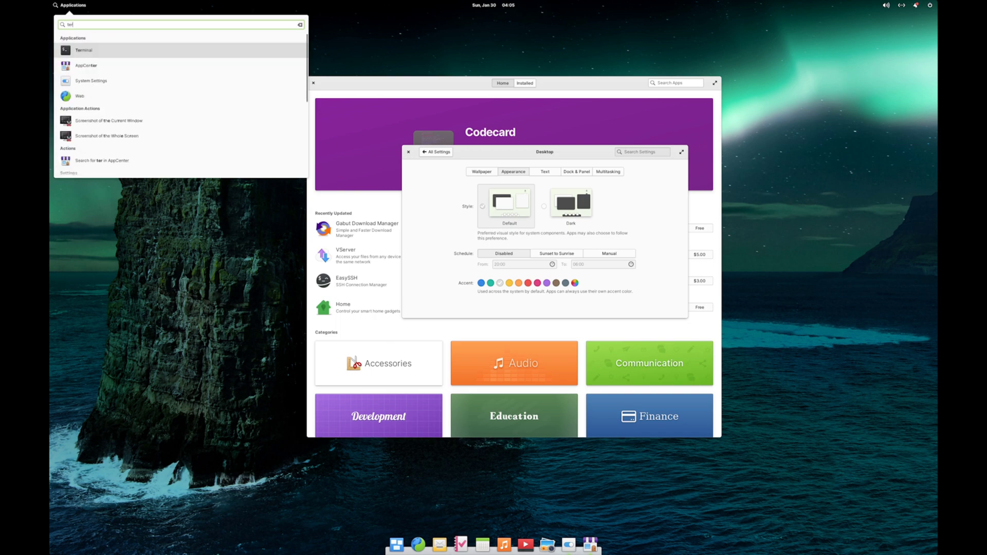
key("Return")
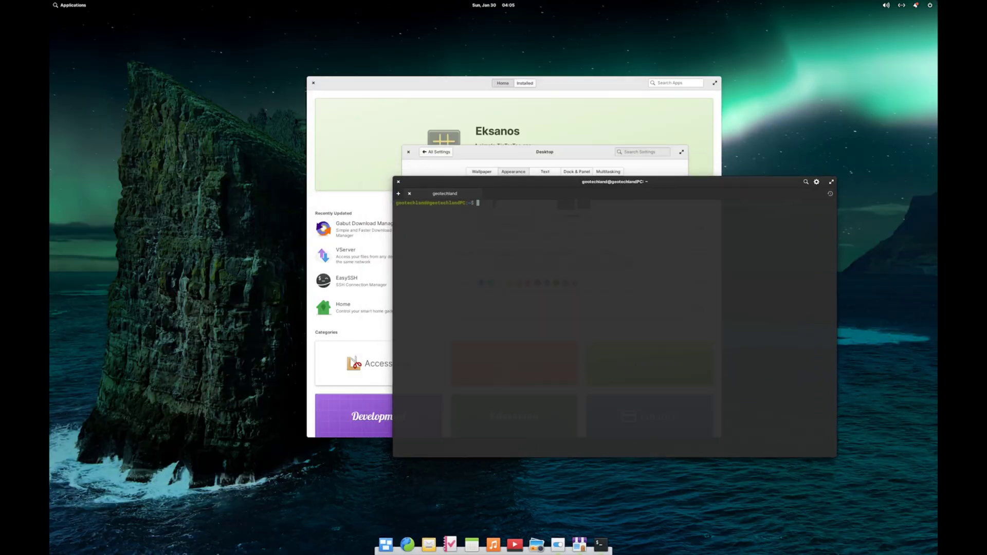
type("uname -r")
key("Return")
left_click_drag(541, 149, 528, 225)
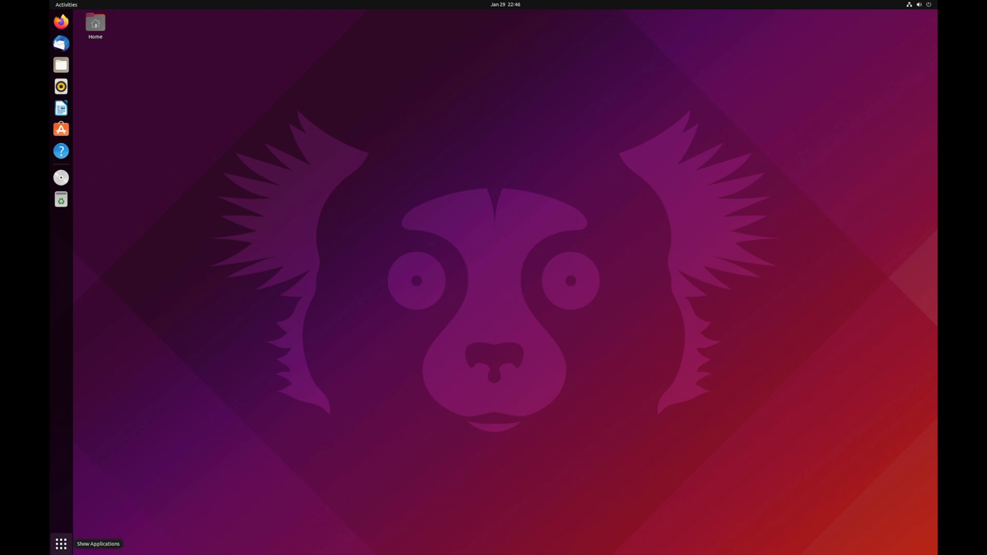
Step: Open the file manager on the Ubuntu desktop and set the dock's screen position to Bottom in the Appearance settings
left_click(62, 64)
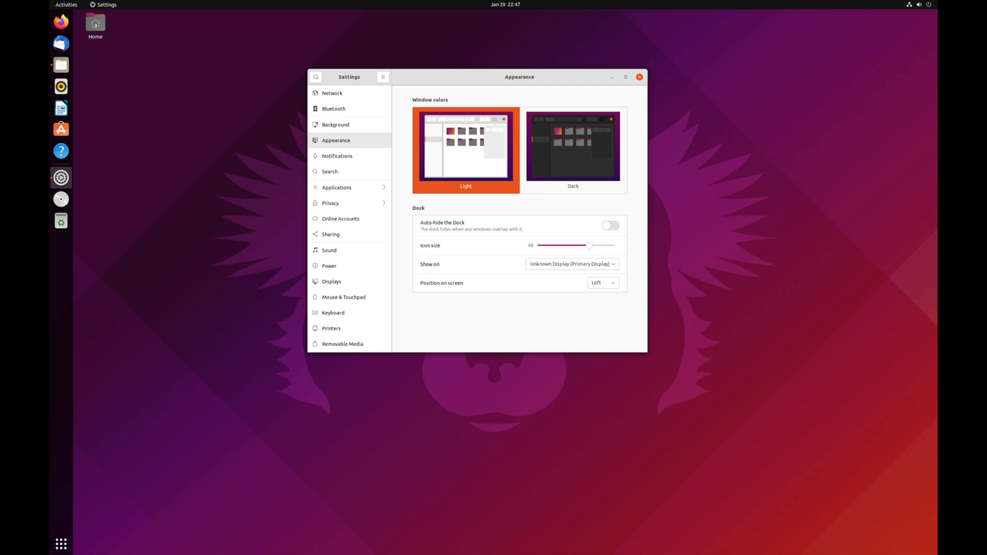
left_click(603, 282)
left_click(599, 293)
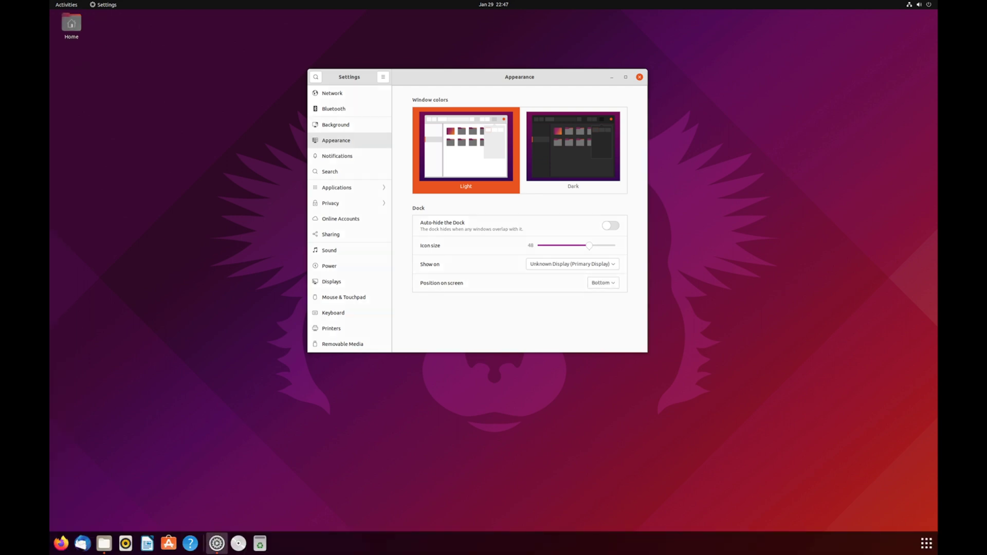
Step: Try the Dark window colors, return to Light, and take a brief look at the system menu
left_click(572, 150)
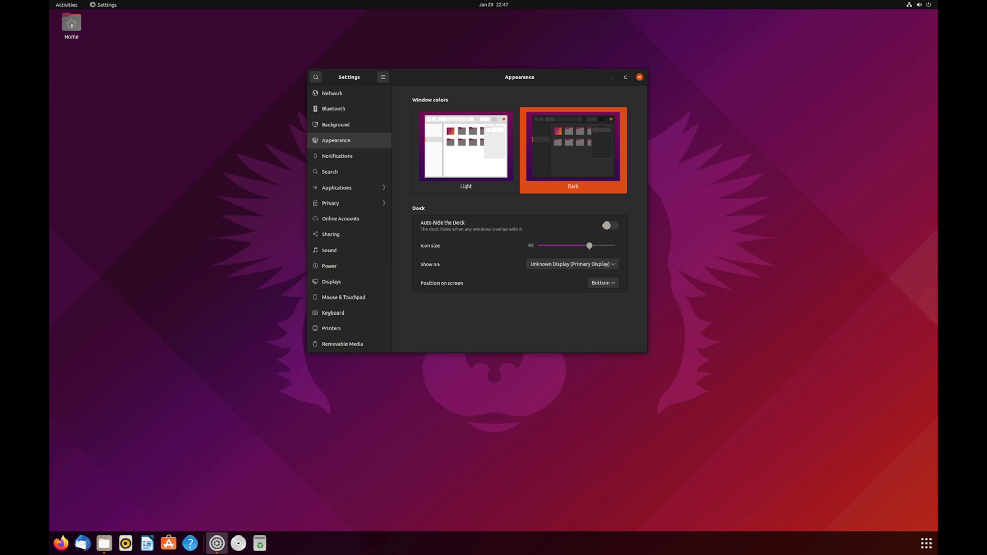
left_click(466, 150)
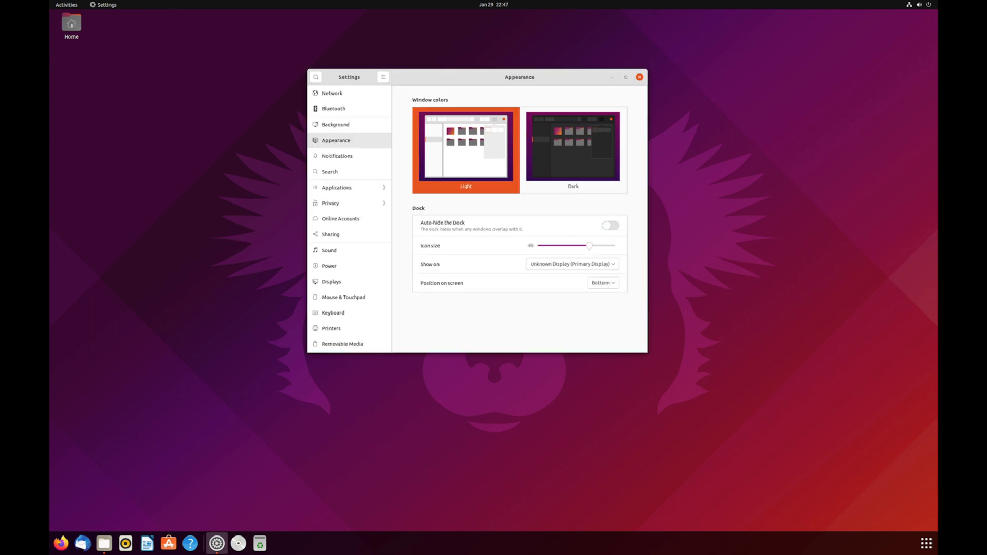
left_click(918, 5)
key("Escape")
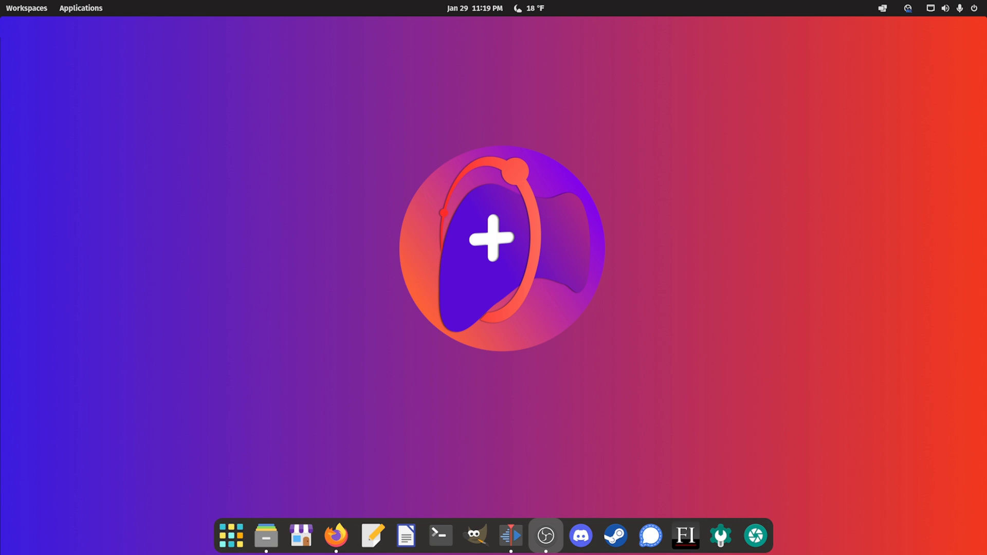
Step: Bring up the file manager on the Pop!_OS desktop, move it towards the centre, and open the software store
key("alt+Tab")
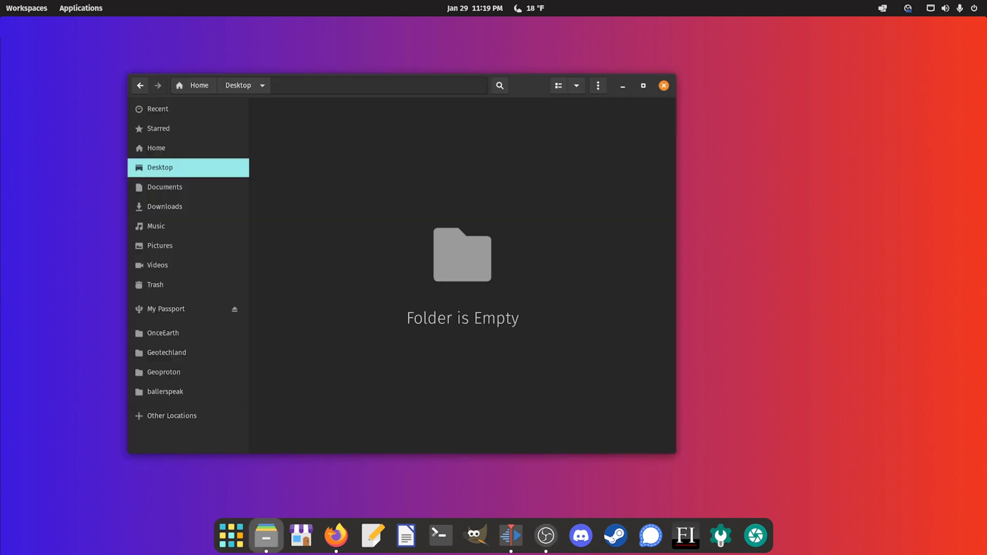
left_click_drag(529, 85, 632, 90)
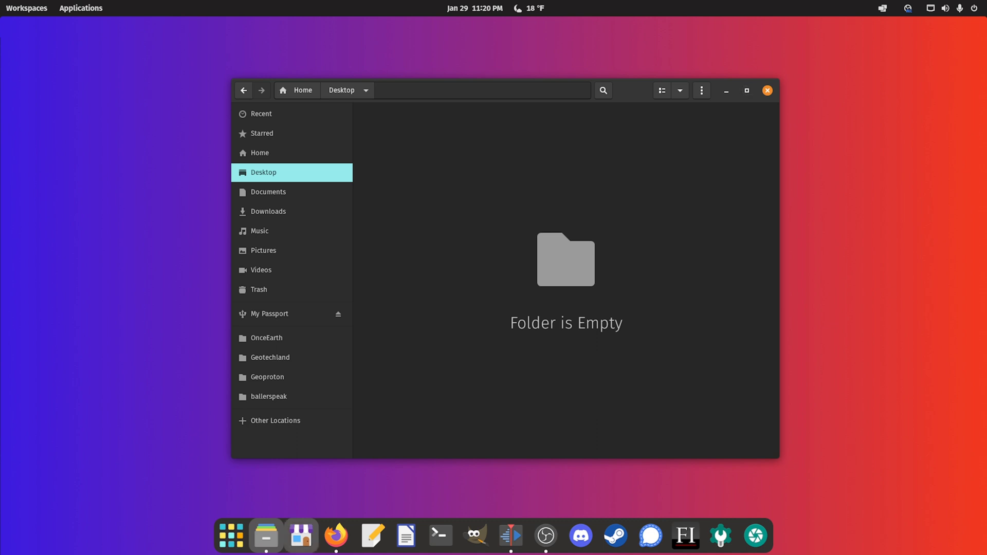
left_click(301, 535)
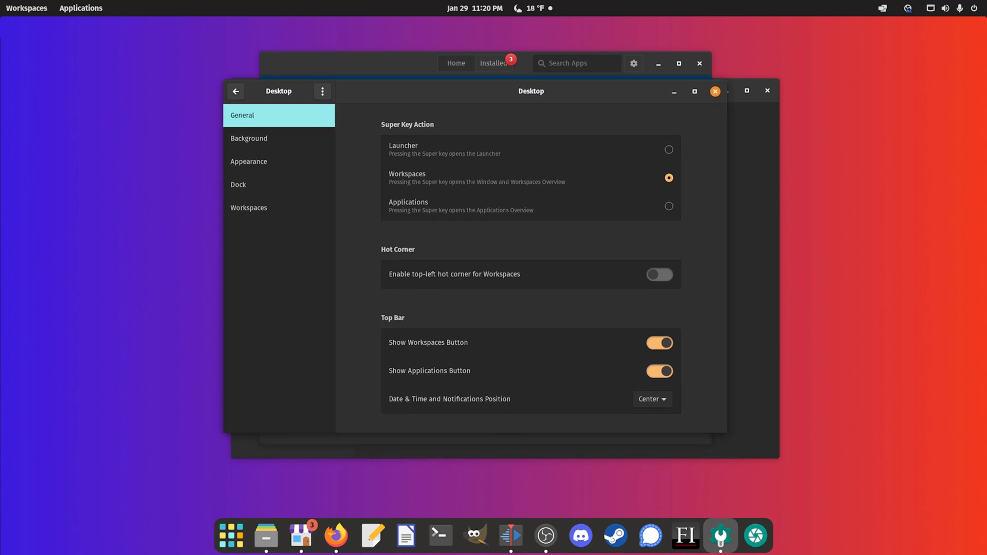
Step: Open the Dock settings, turn the dock off and back on, and briefly try extending it to the edges of the screen
left_click(278, 184)
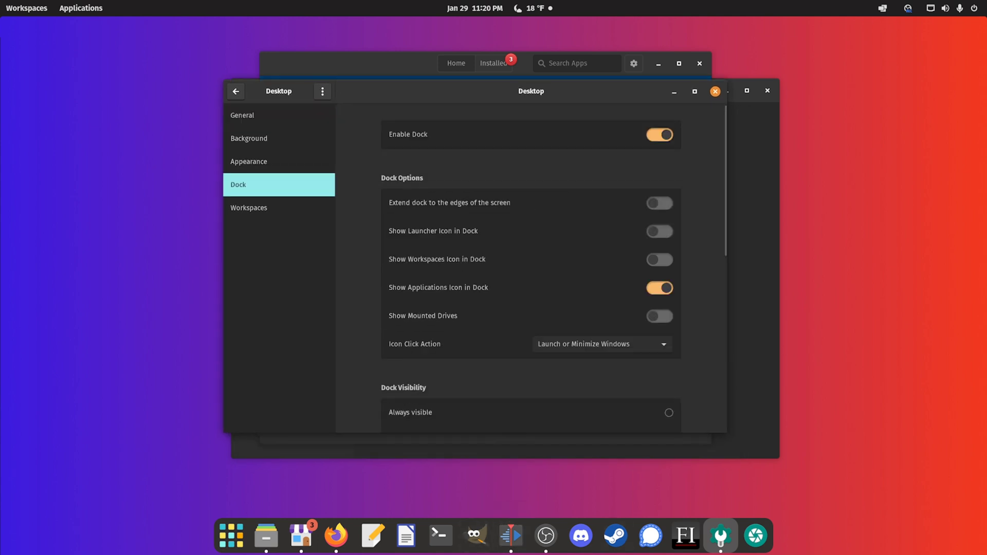
left_click(659, 134)
left_click(659, 134)
left_click(659, 203)
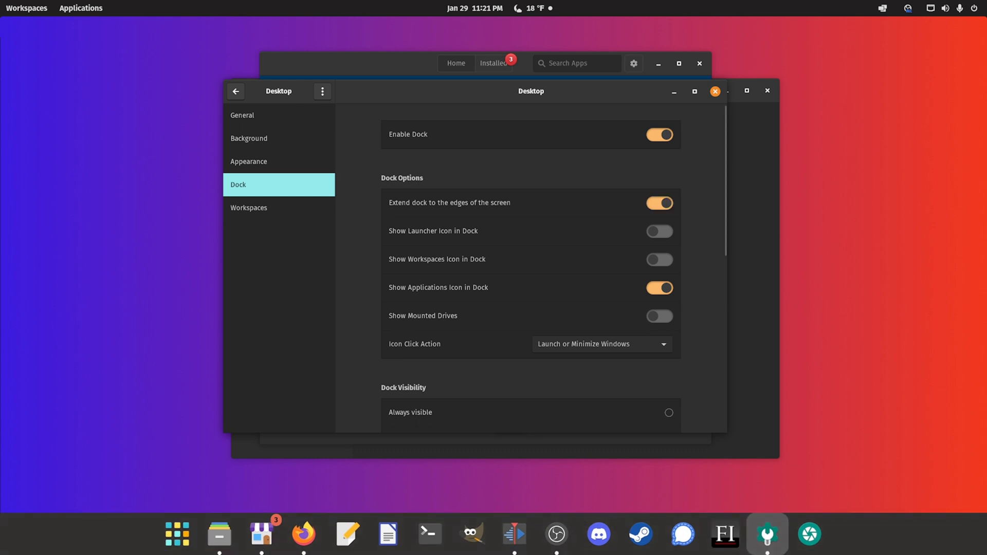
left_click(660, 203)
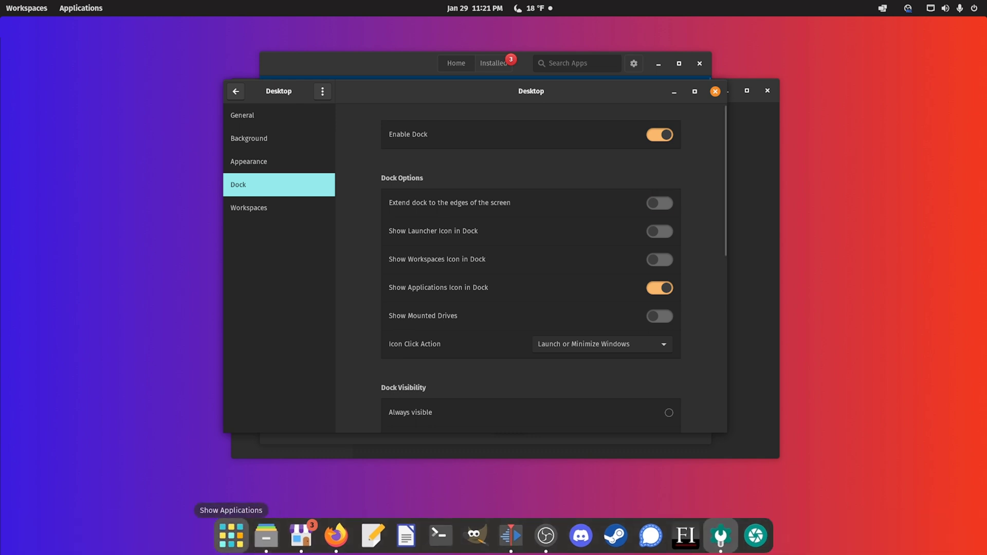
Step: View the applications library, close it, and switch on Tile Windows in the window tiling options
left_click(232, 535)
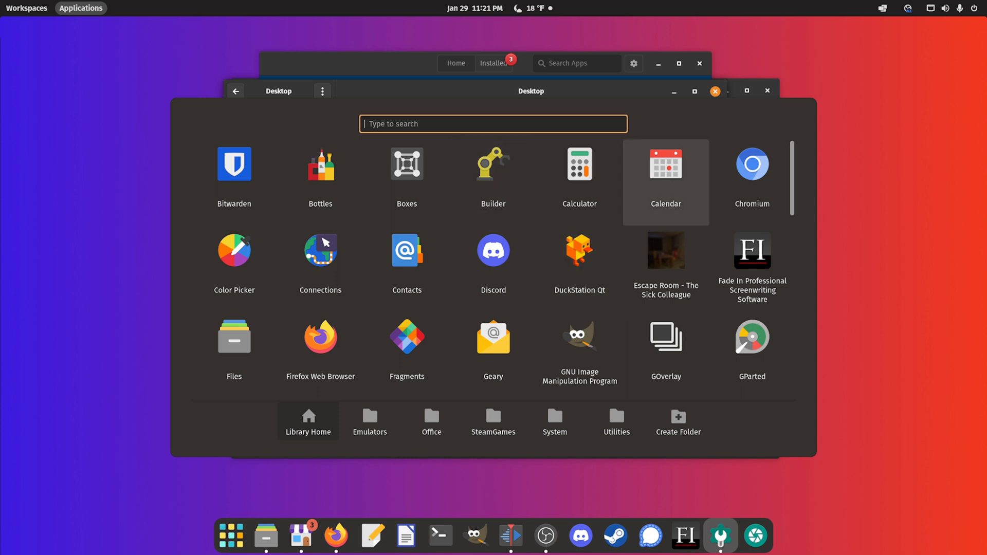
key("Escape")
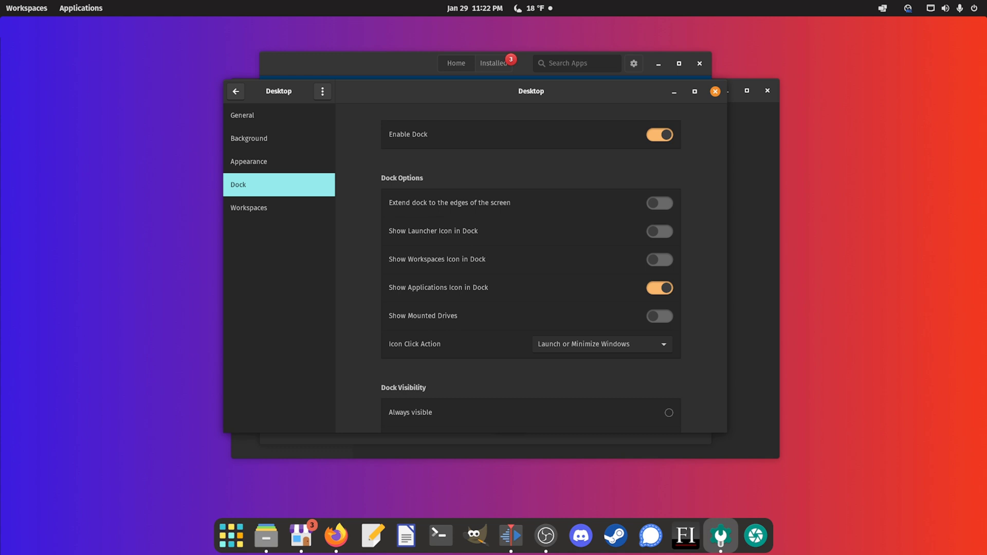
left_click(882, 8)
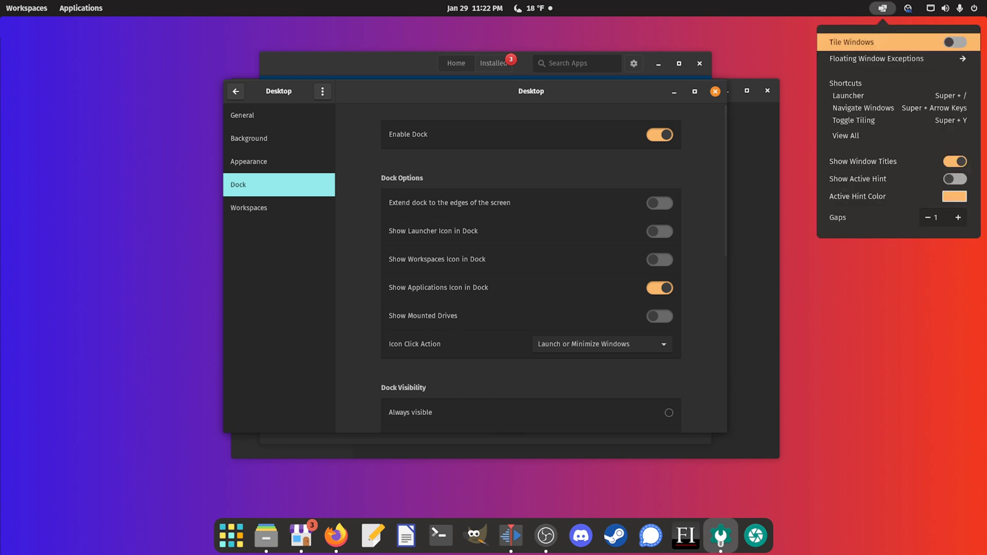
left_click(899, 41)
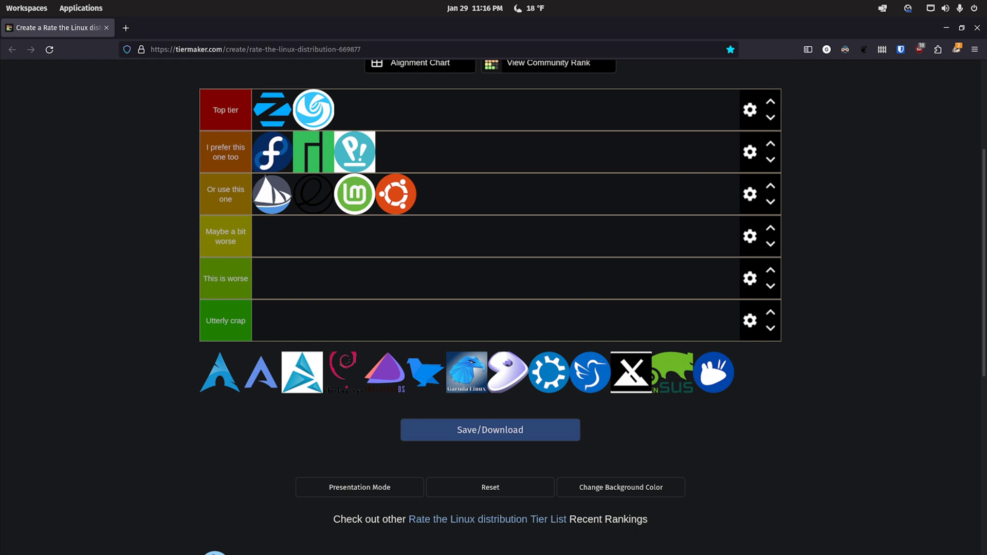
Step: In the TierMaker Linux distribution list, try Manjaro in Top tier, then place it after Pop!_OS in the "I prefer this one too" row
mouse_move(272, 151)
left_mouse_down()
mouse_move(353, 101)
mouse_move(370, 106)
mouse_move(277, 151)
left_mouse_up()
left_click_drag(313, 151, 272, 151)
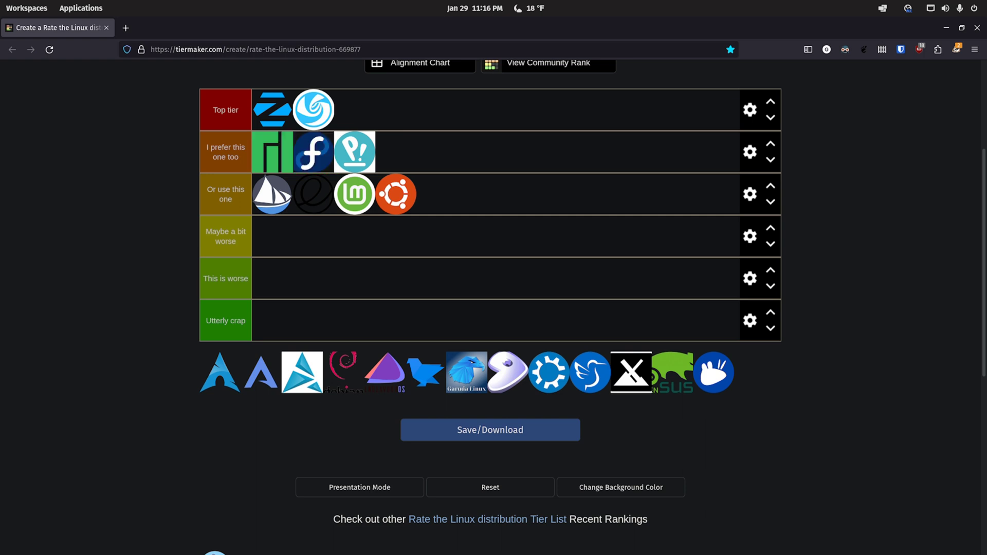
left_click_drag(273, 151, 360, 110)
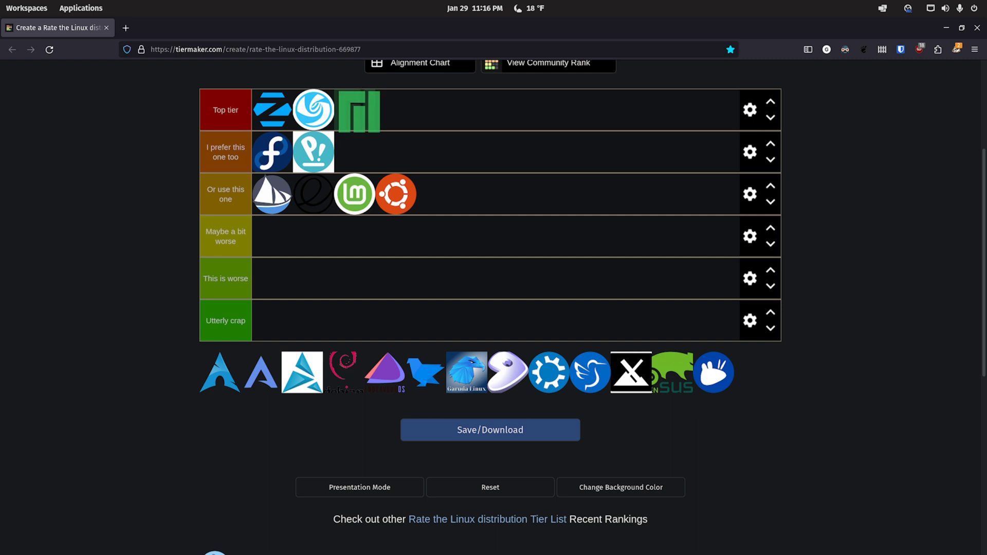
left_click_drag(359, 114, 312, 151)
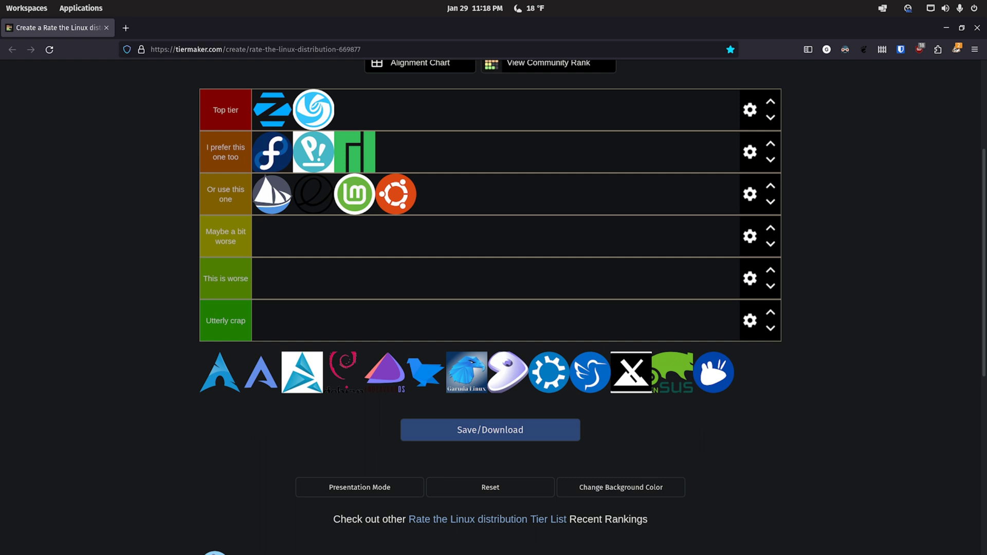
mouse_move(272, 194)
left_mouse_down()
mouse_move(345, 196)
mouse_move(344, 180)
mouse_move(273, 193)
left_mouse_up()
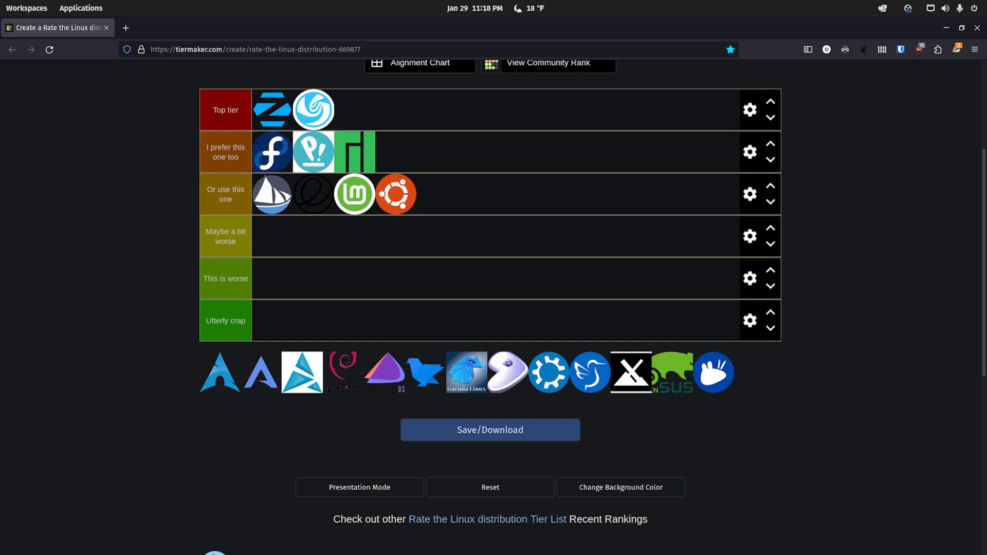